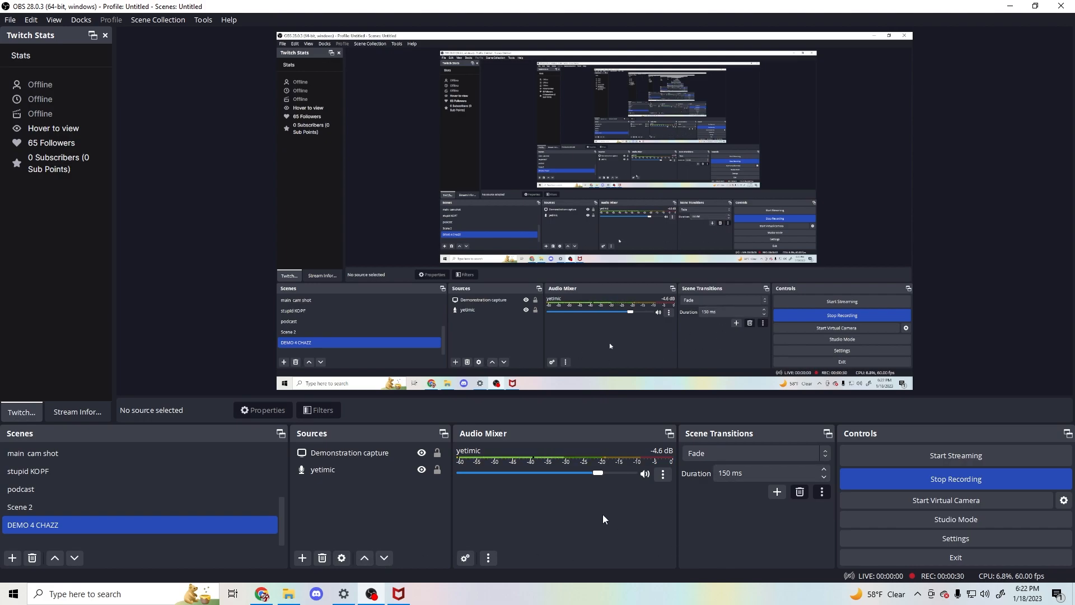
- Switch to Chrome, close the picture tab, and open the Streamlabs website through a Google search for "streamlabs"
drag(933, 12, 0, 12)
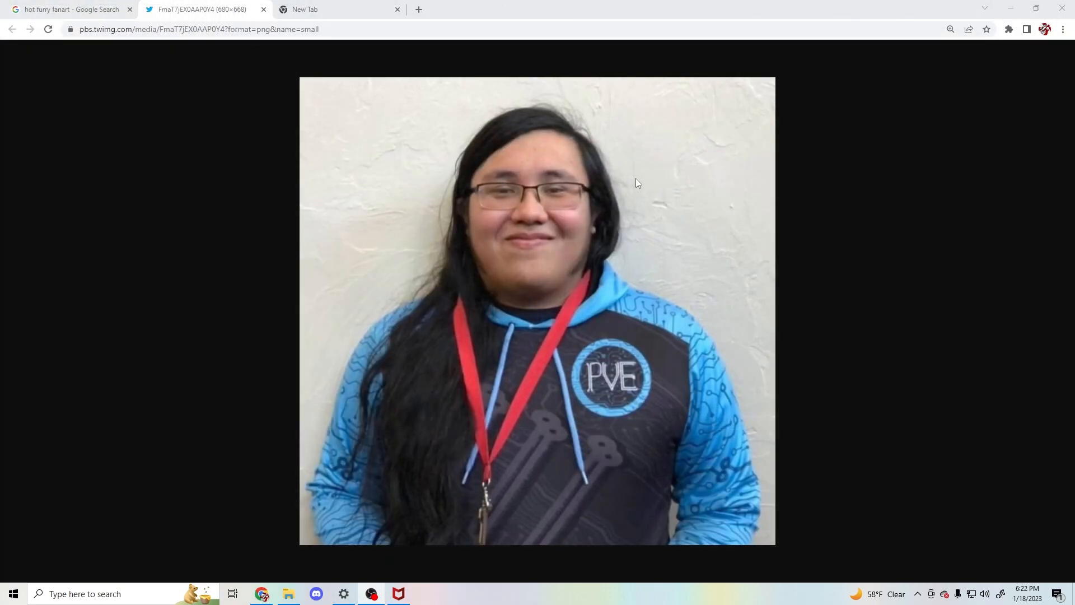
click(263, 10)
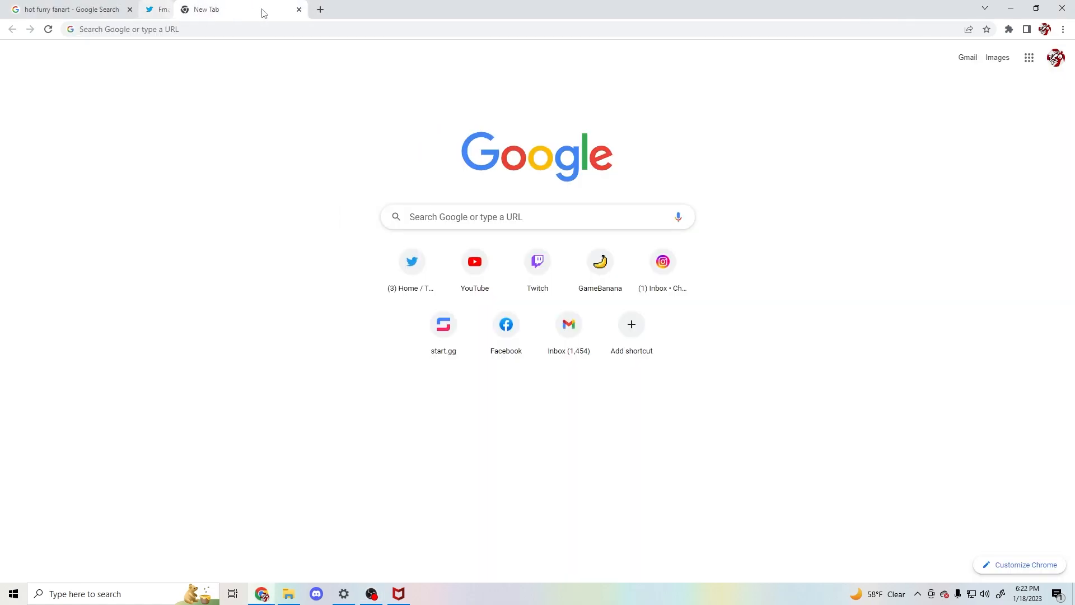
click(505, 216)
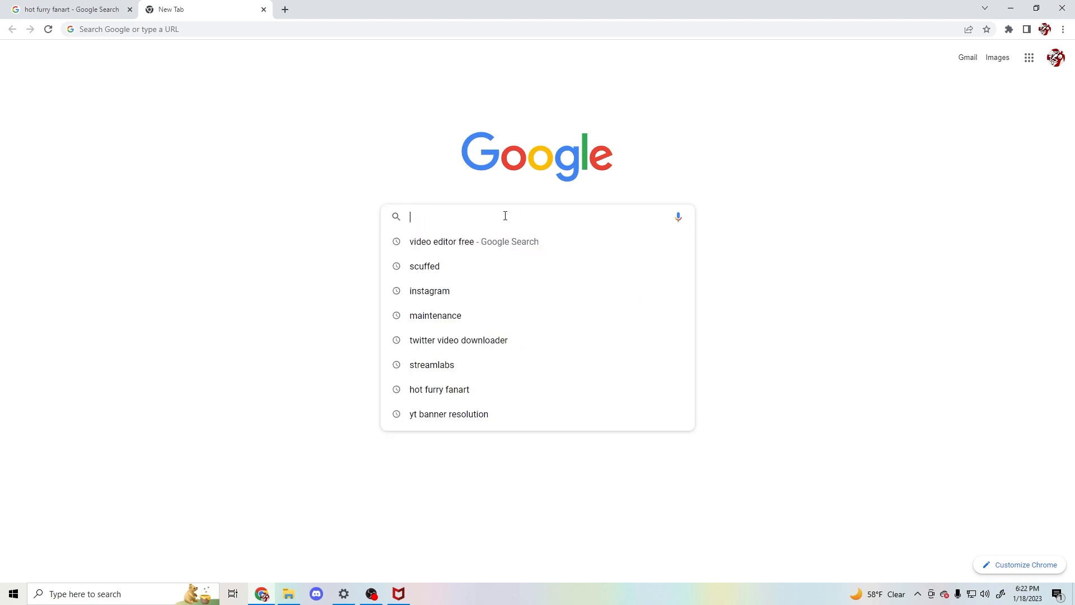
text(streamlabs)
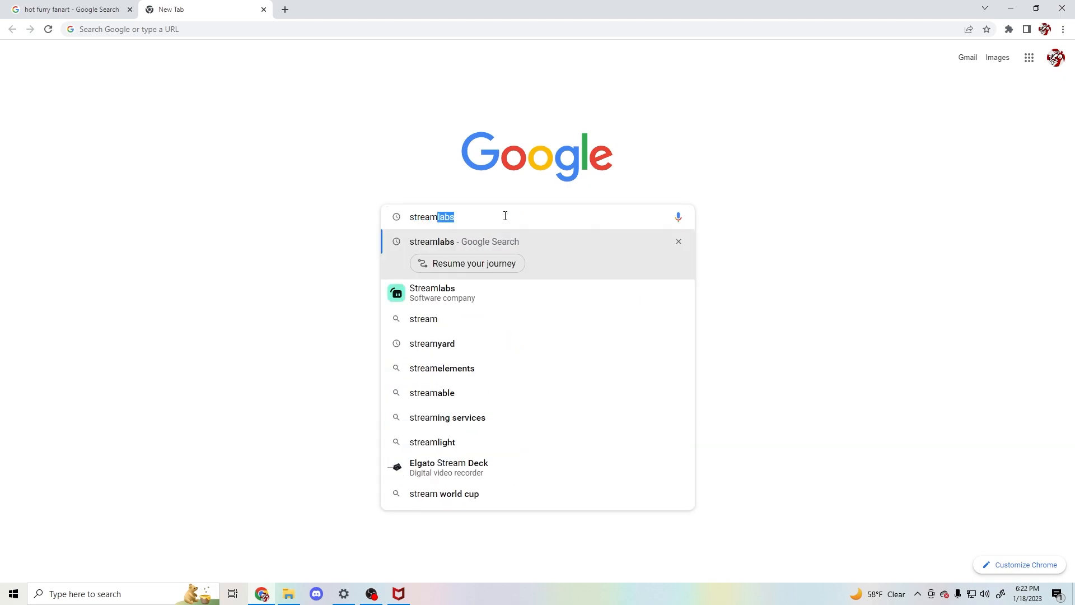
key(Return)
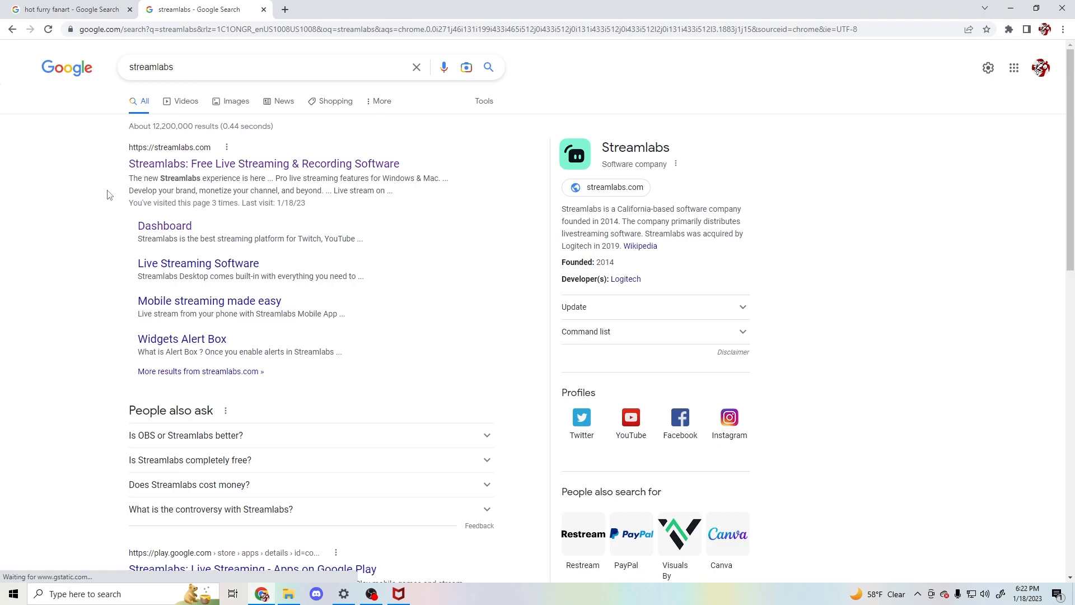
click(178, 168)
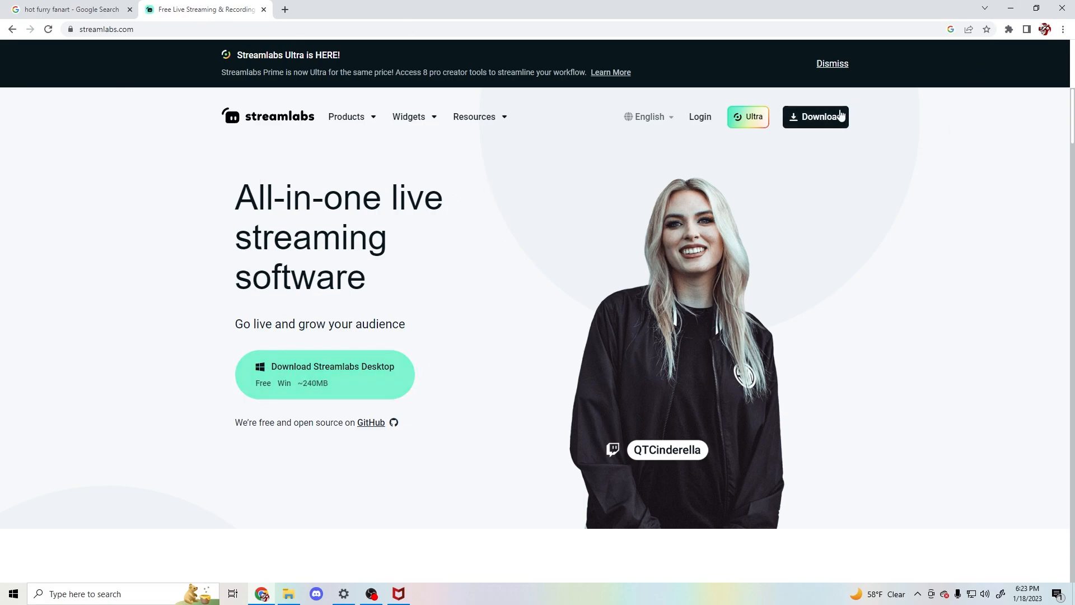
- Log in to Streamlabs with the Twitch account
click(697, 118)
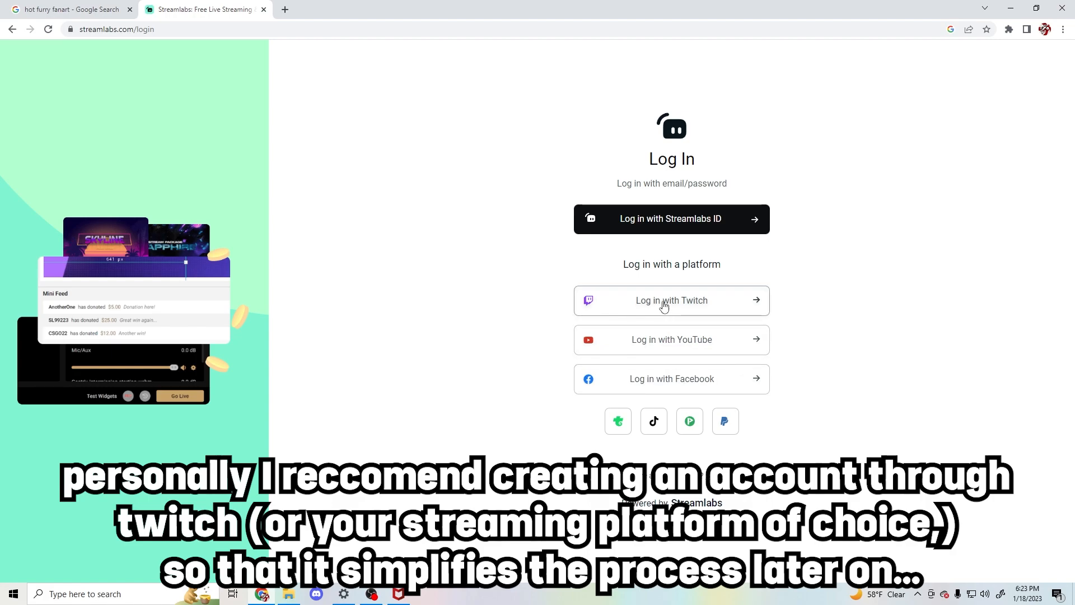
click(620, 305)
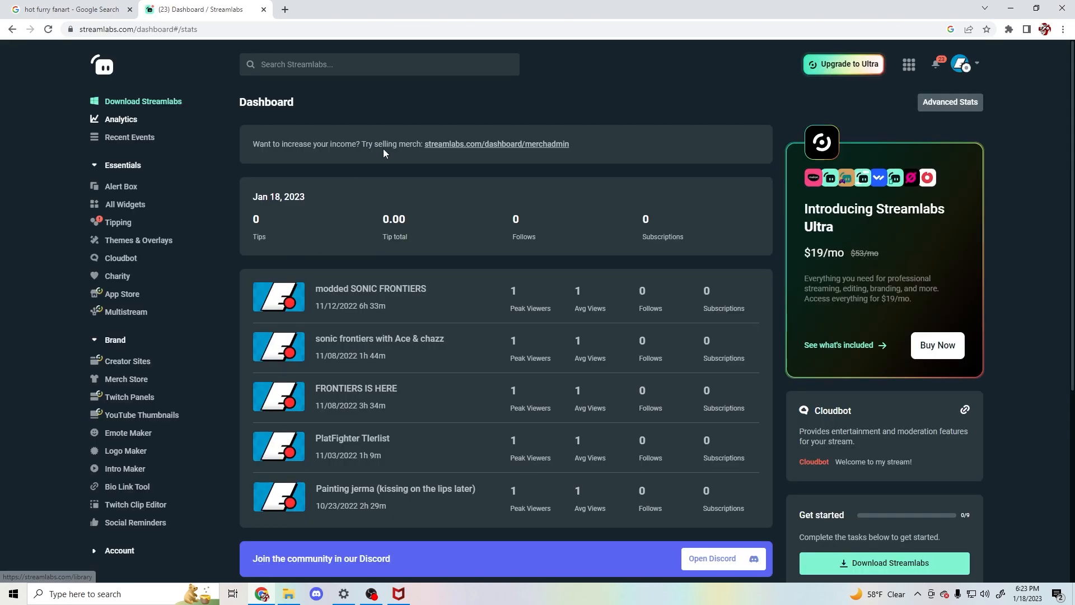
- Look over the Streamlabs dashboard and open the gallery of all widgets
scroll(1056, 321, down, 5)
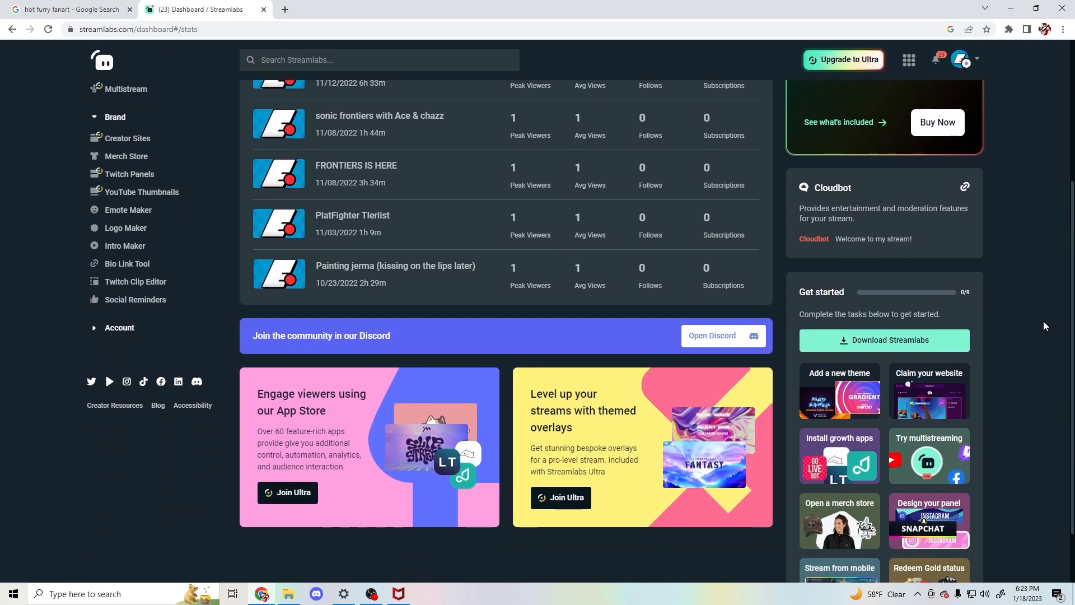
scroll(1043, 321, up, 4)
scroll(1044, 322, up, 1)
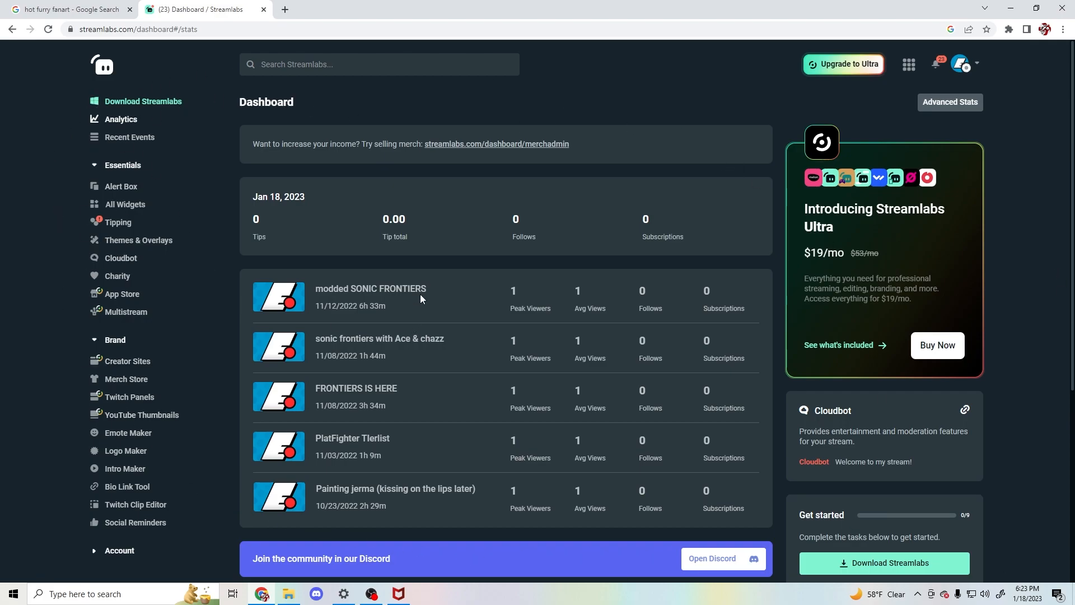
scroll(420, 297, down, 1)
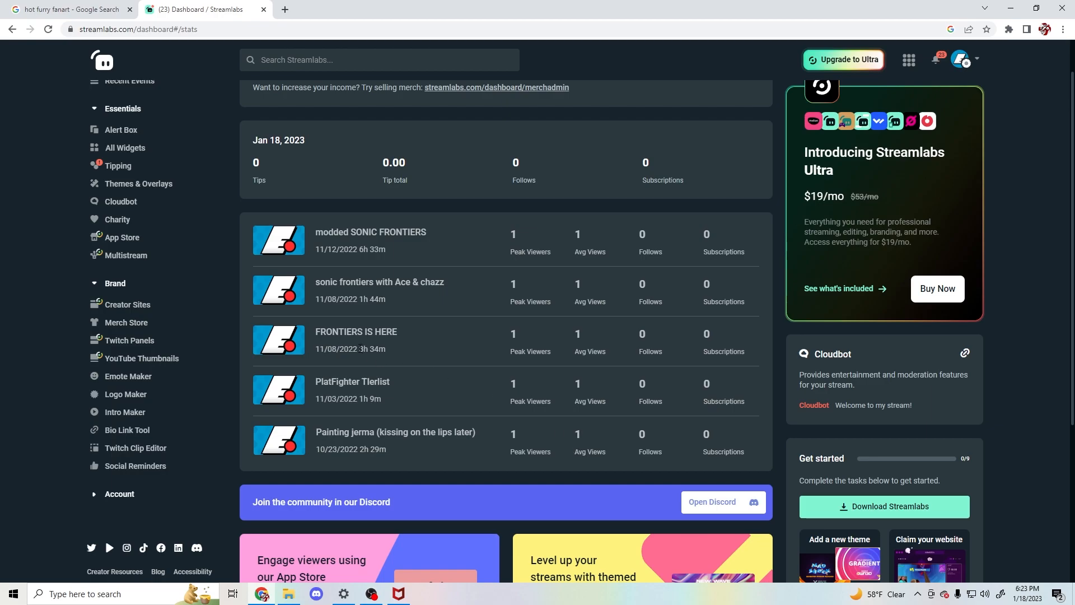
scroll(224, 293, up, 1)
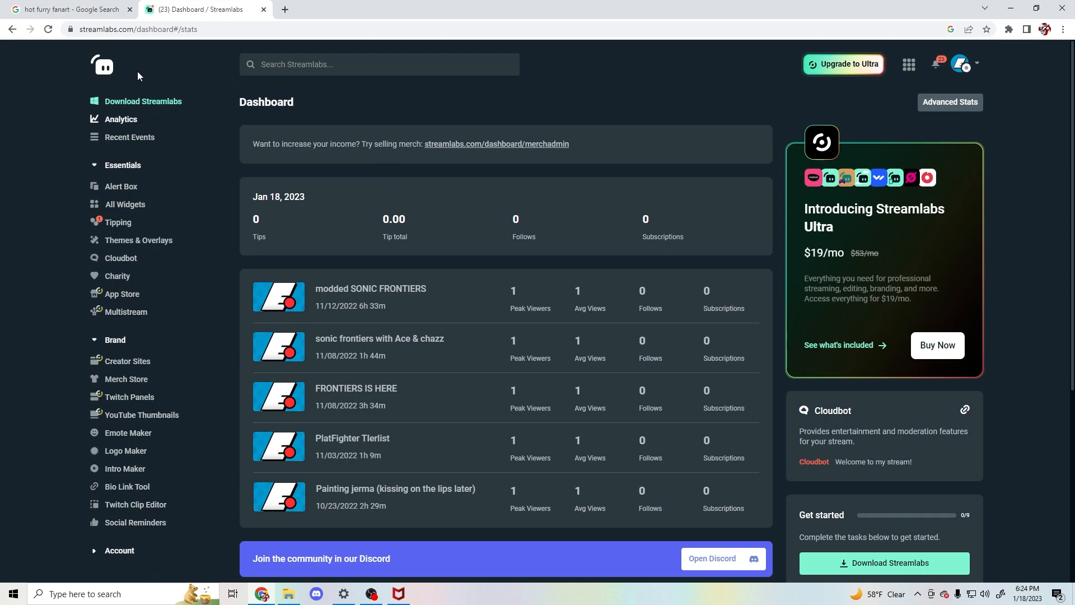
click(126, 205)
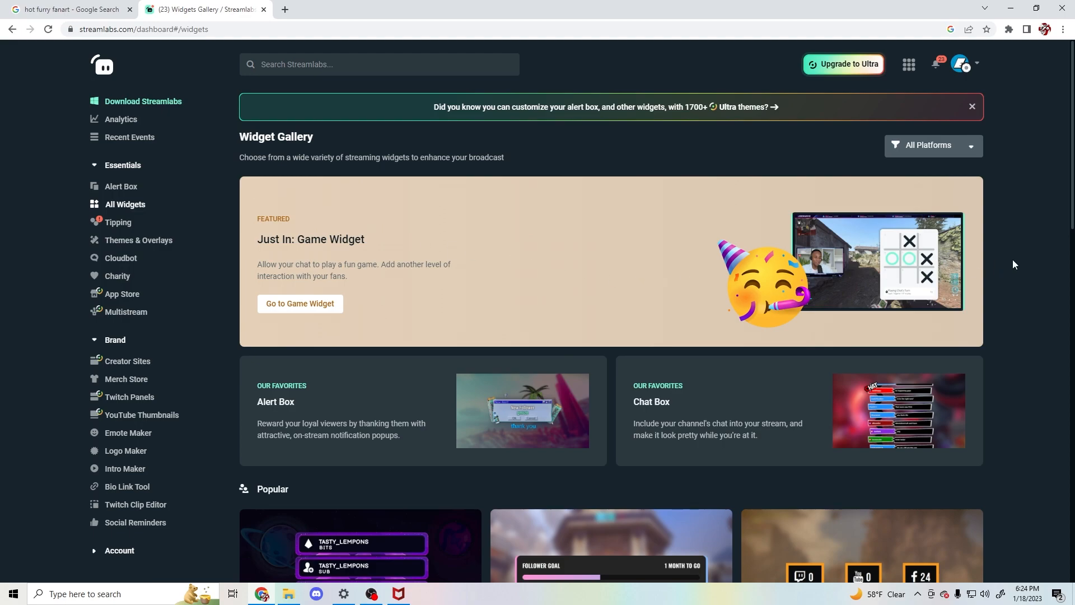
- Browse the widget gallery, open the Chat Box widget's settings, and dismiss its introduction tutorial
scroll(996, 144, down, 5)
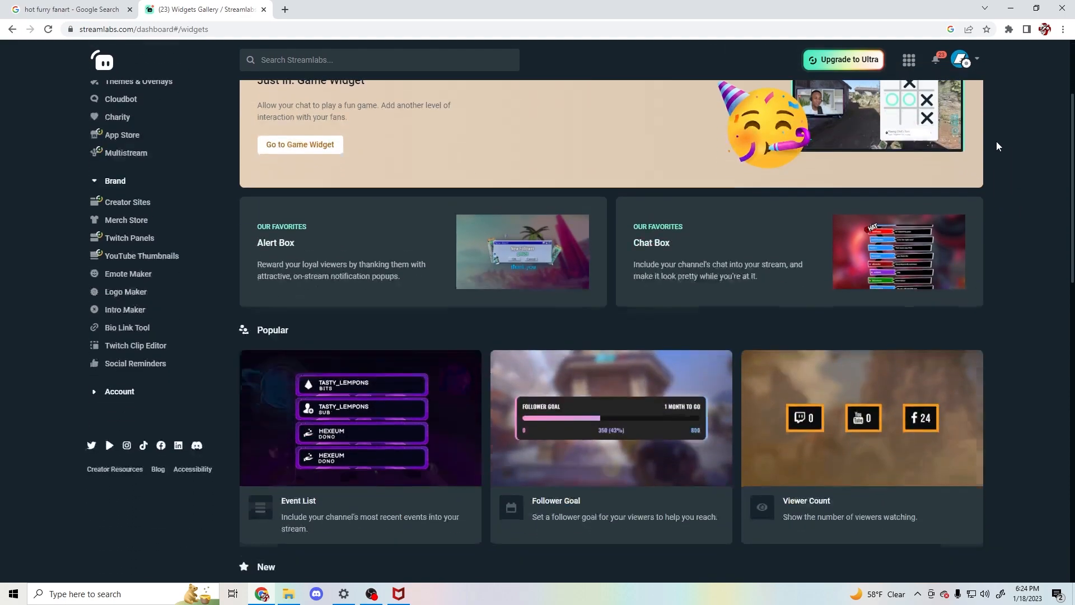
scroll(997, 149, down, 10)
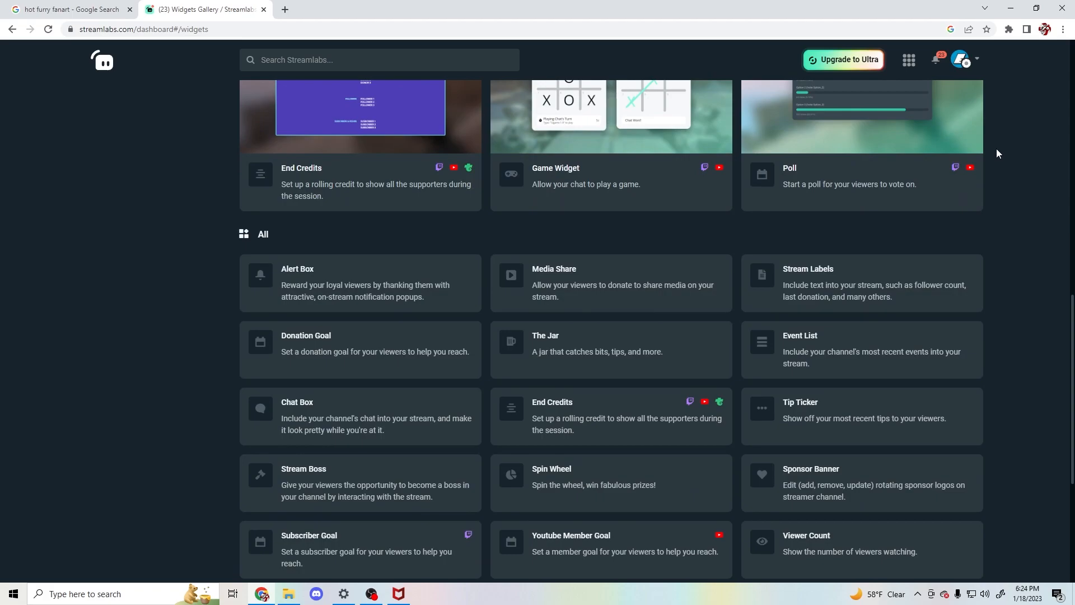
scroll(997, 152, down, 2)
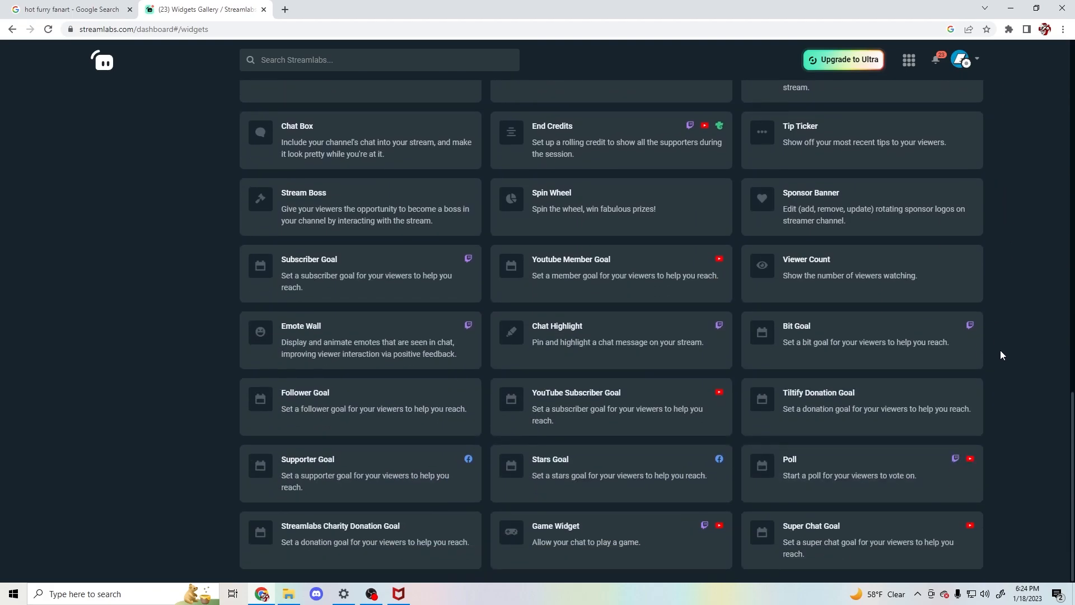
scroll(1008, 367, up, 12)
scroll(1007, 365, up, 1)
scroll(1007, 364, down, 1)
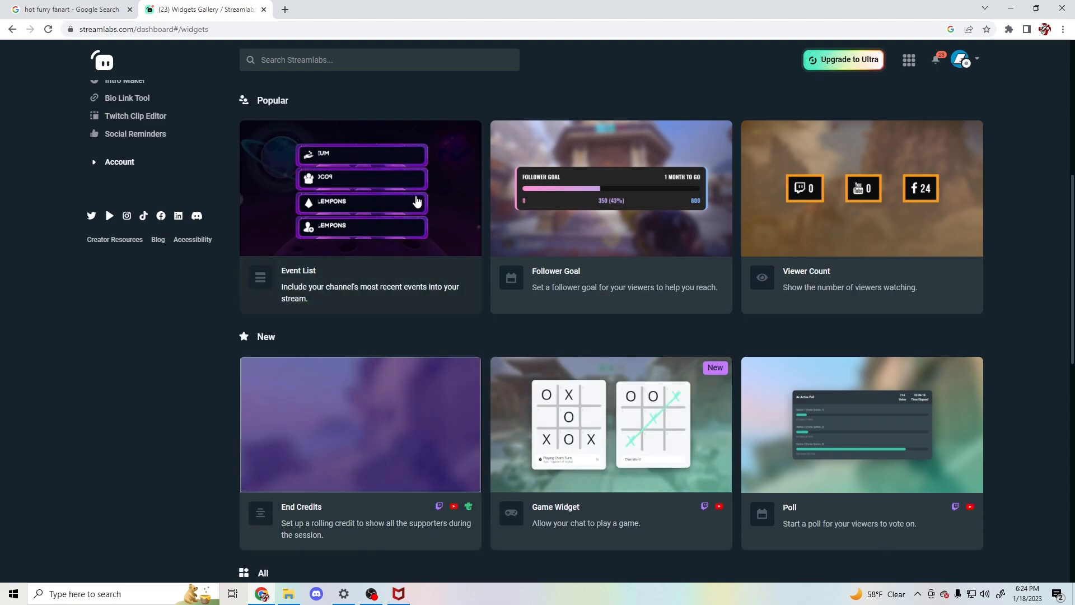
scroll(782, 203, up, 3)
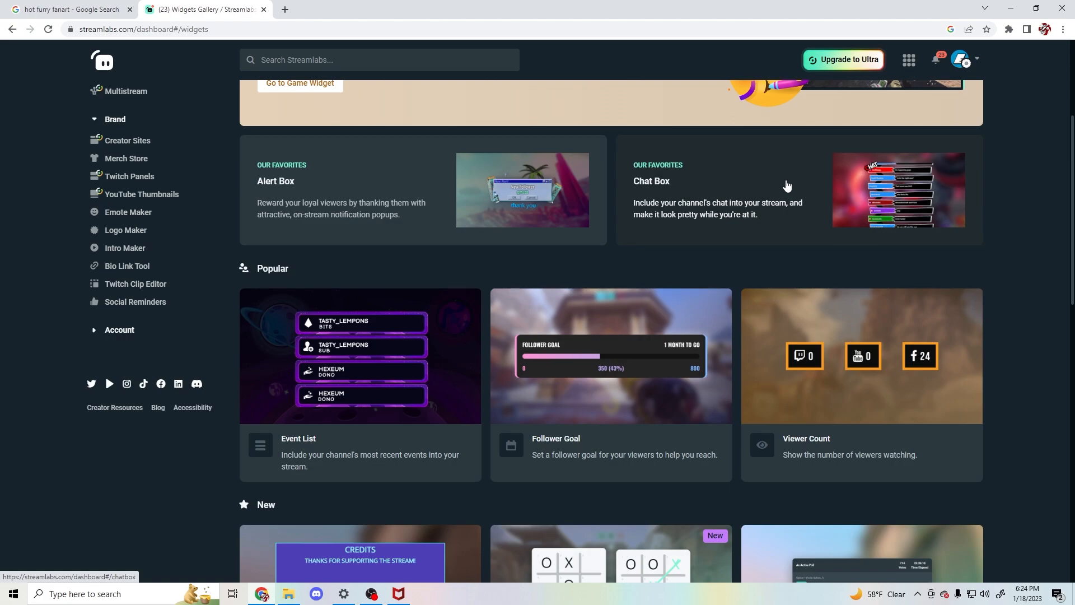
click(787, 185)
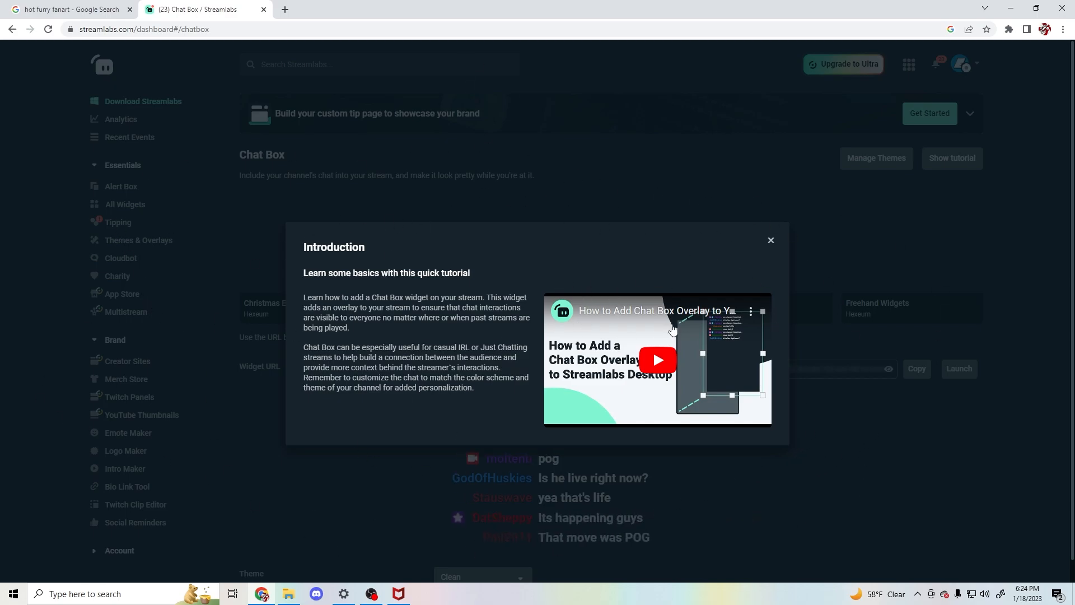
click(771, 240)
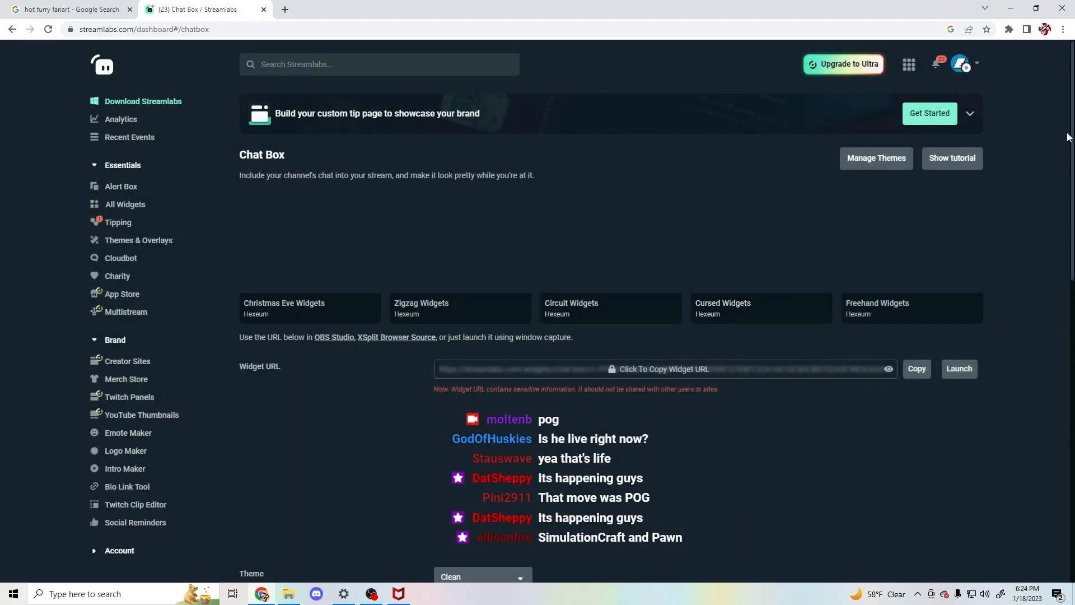
- Examine the Chat Box widget's URL, live preview, theme, badge, emote and colour settings
scroll(348, 366, down, 1)
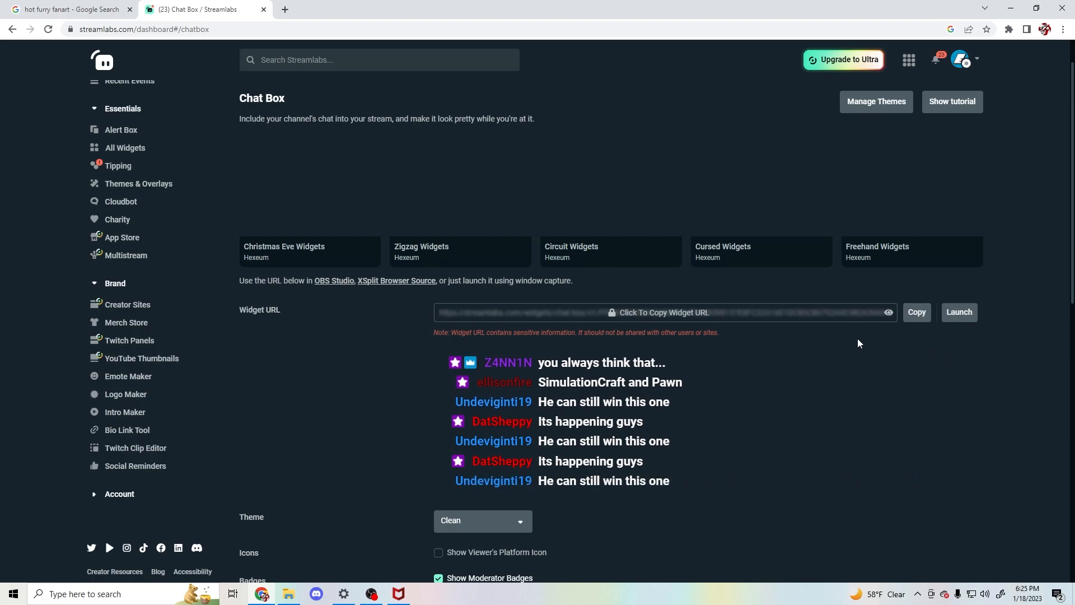
scroll(492, 191, down, 3)
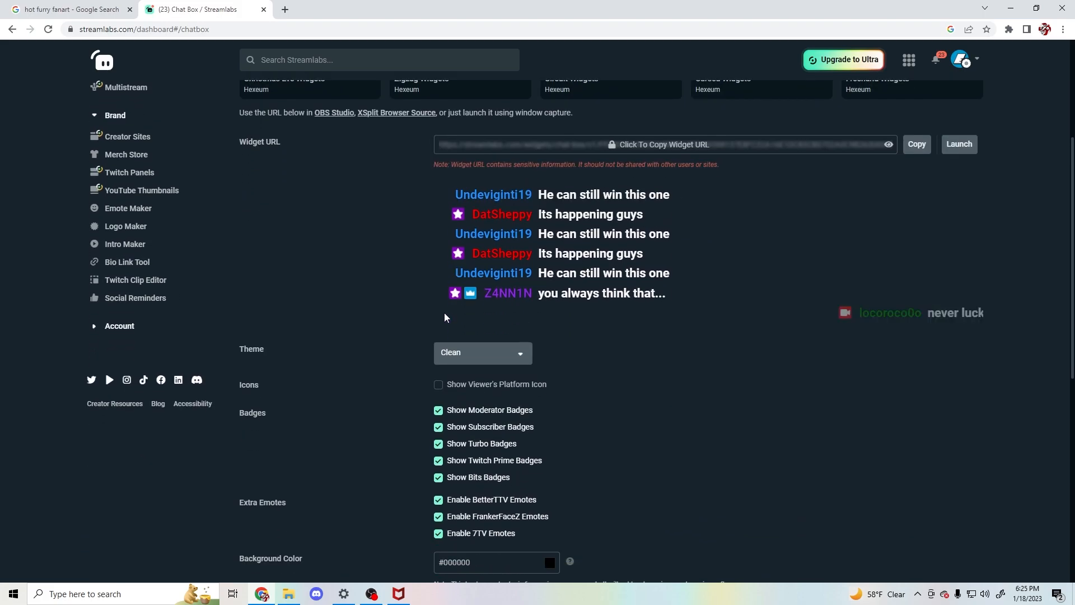
scroll(684, 228, down, 1)
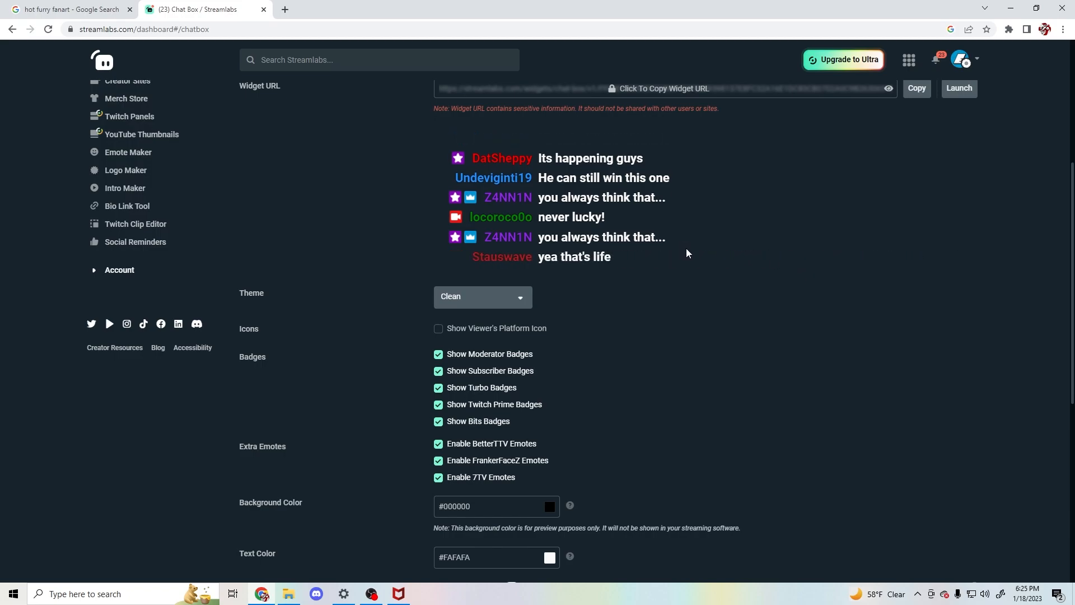
scroll(688, 253, up, 1)
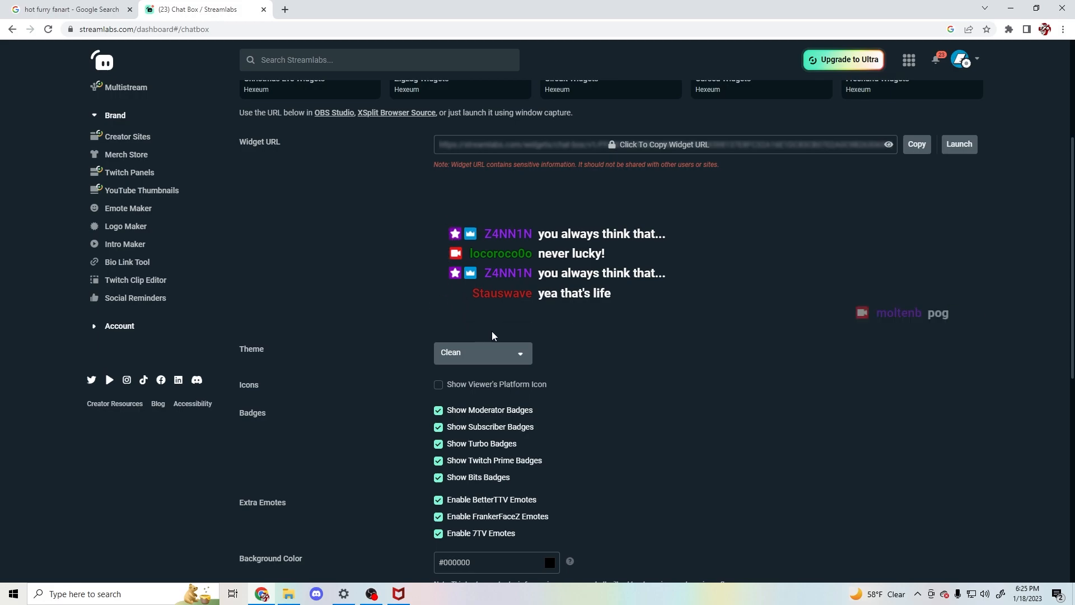
scroll(684, 325, down, 2)
scroll(645, 241, up, 3)
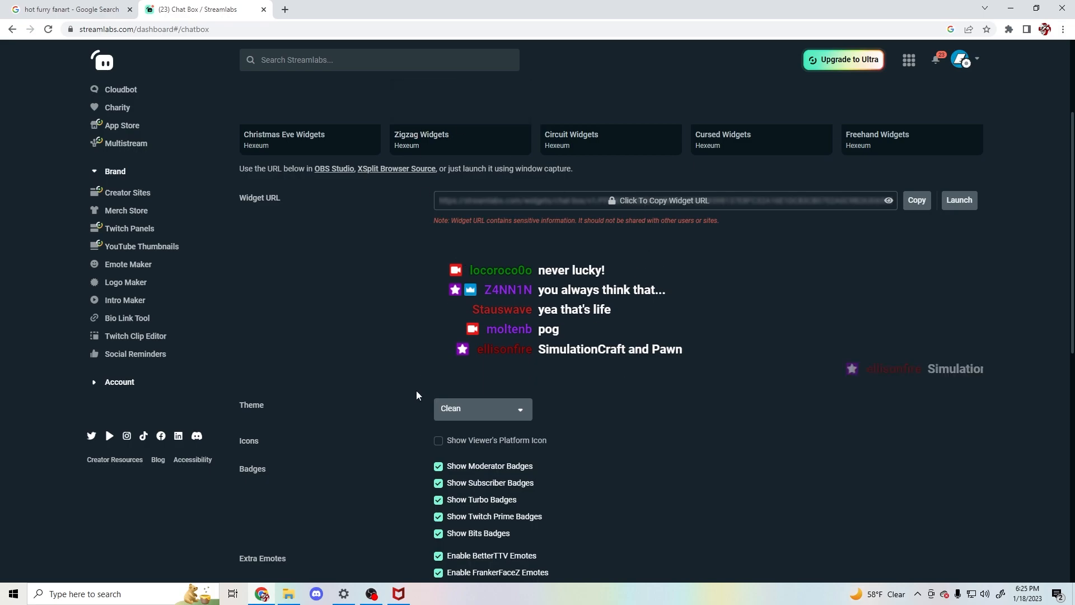
scroll(414, 321, down, 1)
scroll(415, 319, down, 1)
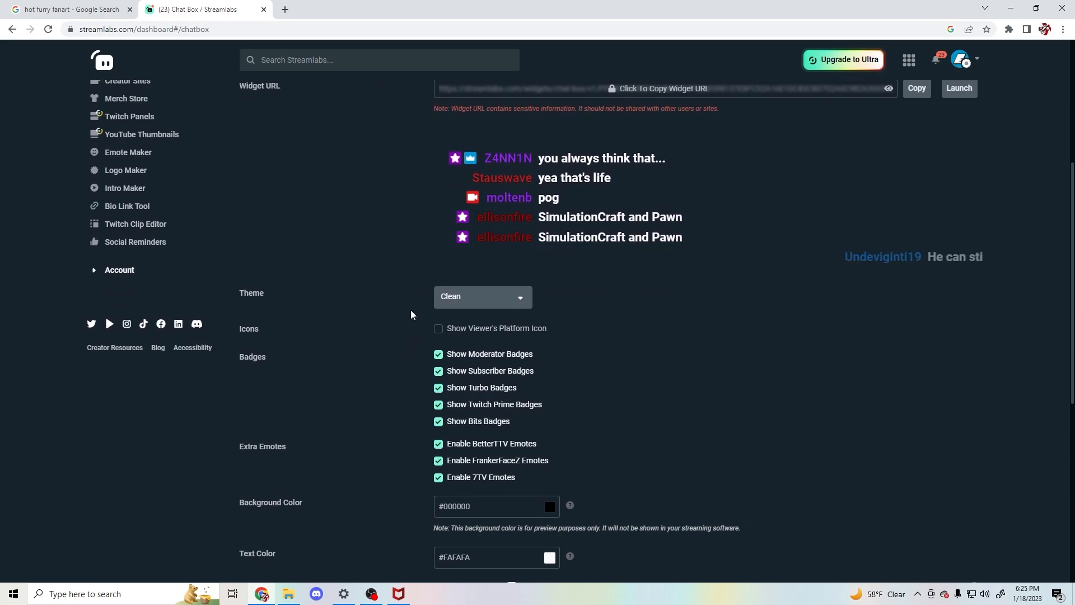
- Try the Boxed, Twitch and Oldschool themes on the chat box, and return it to Clean
click(512, 297)
click(506, 344)
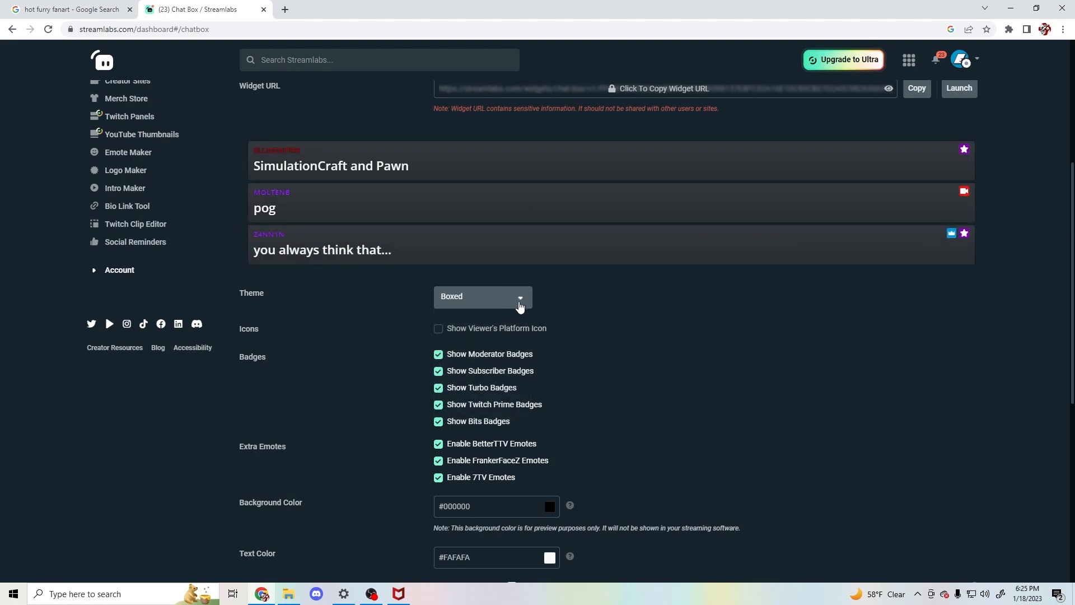
click(519, 303)
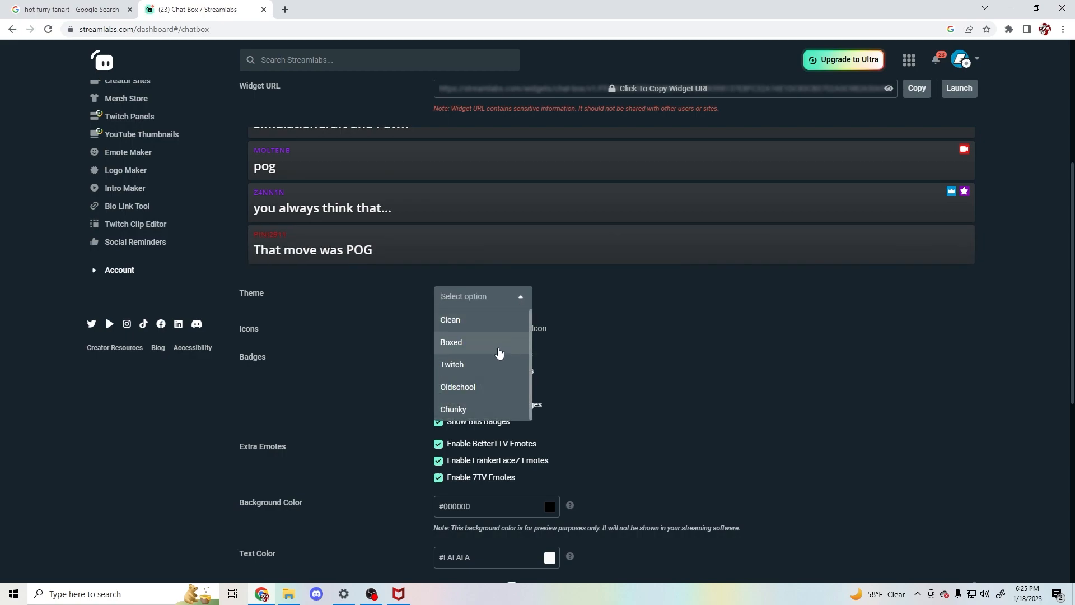
click(504, 365)
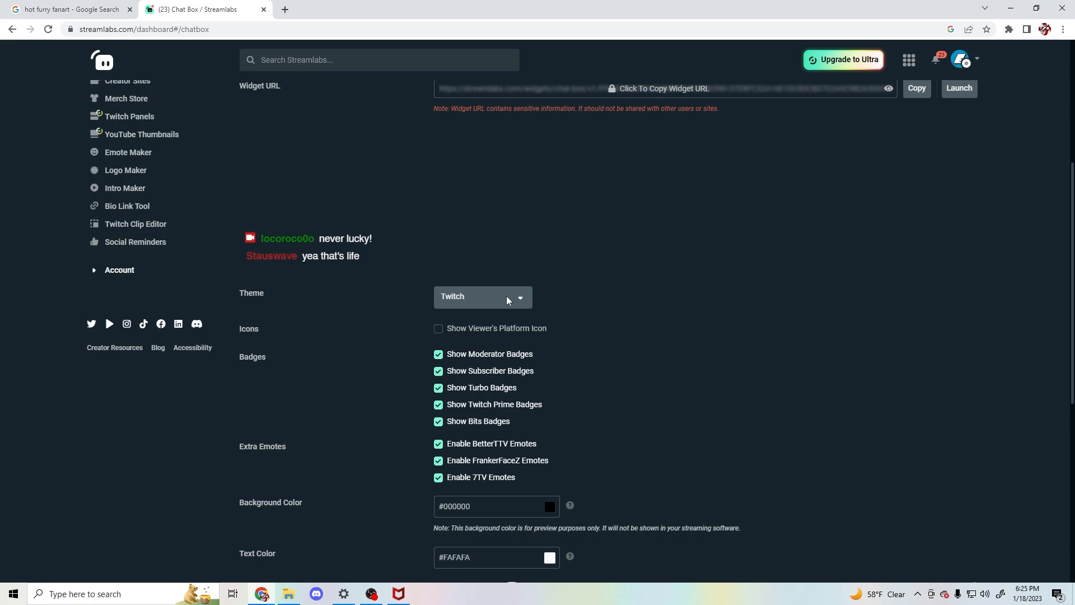
click(507, 301)
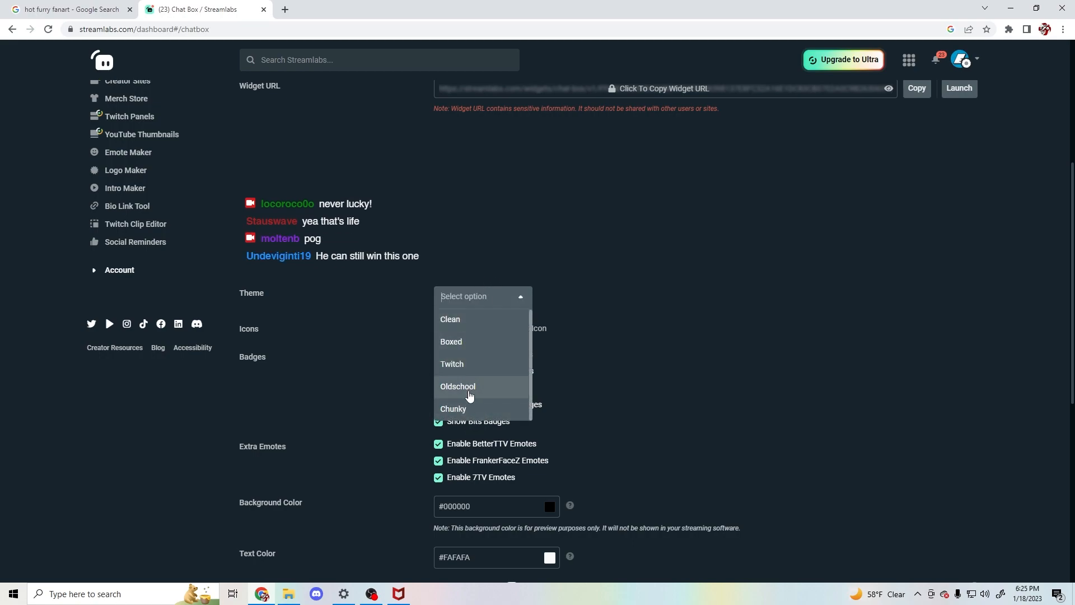
click(469, 395)
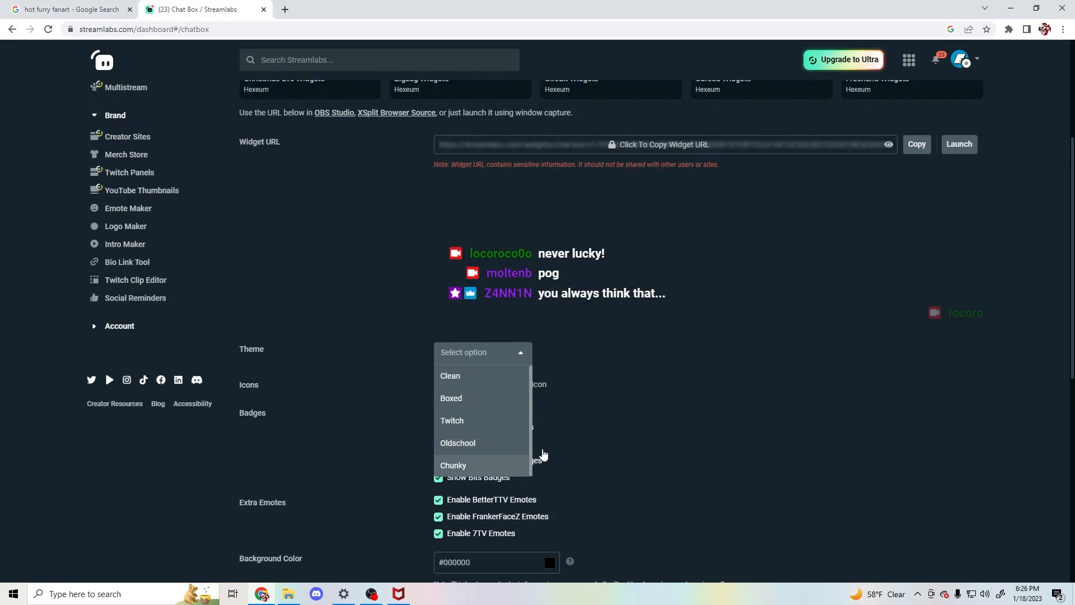
click(695, 395)
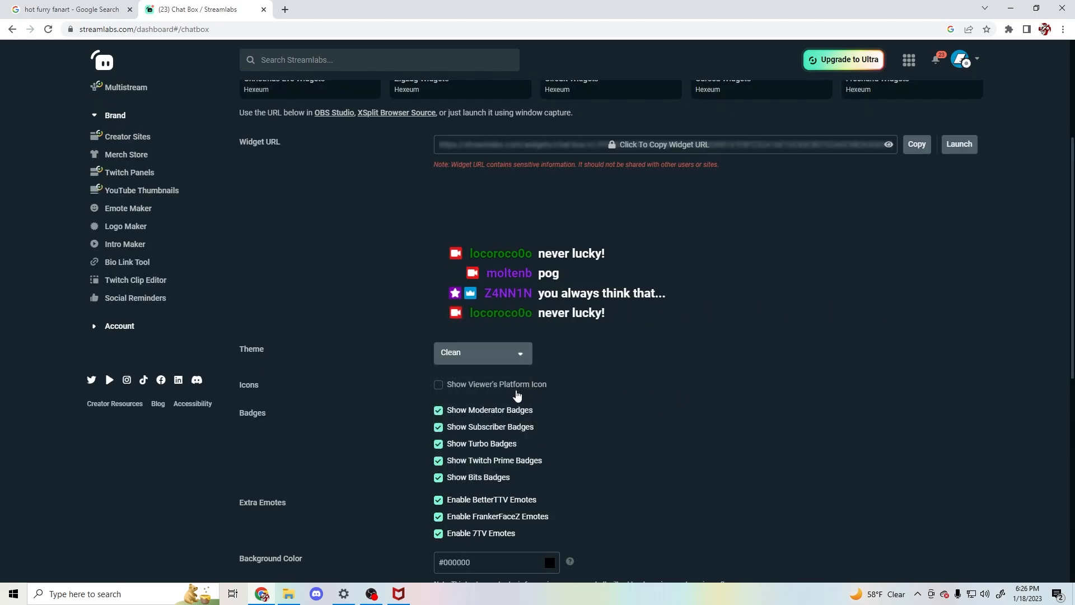
- Try showing the viewer's platform icon in the chat preview, and turn the option off again
scroll(515, 393, down, 1)
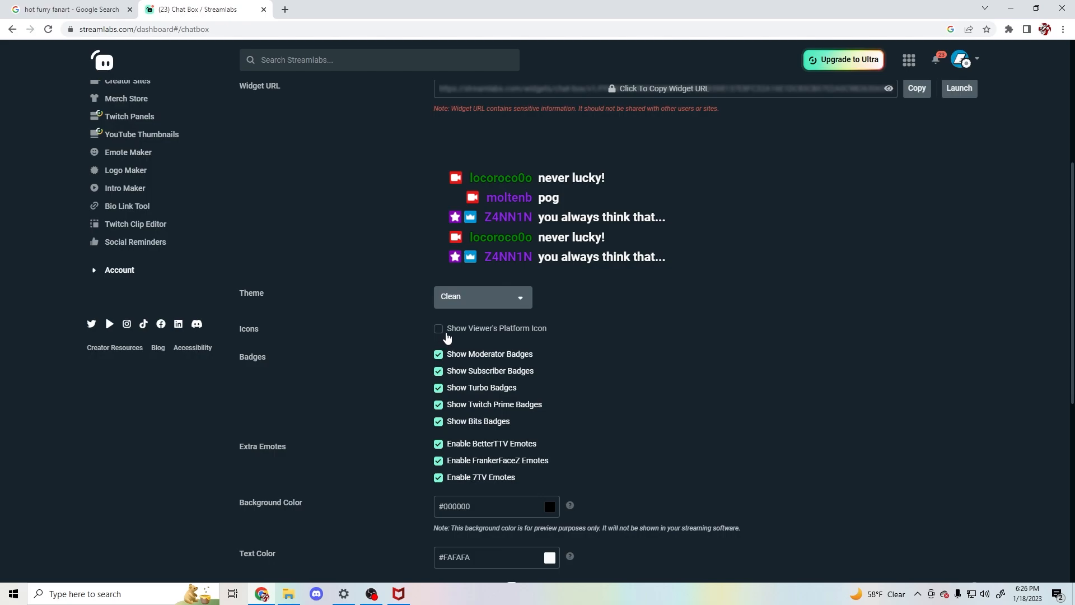
click(442, 333)
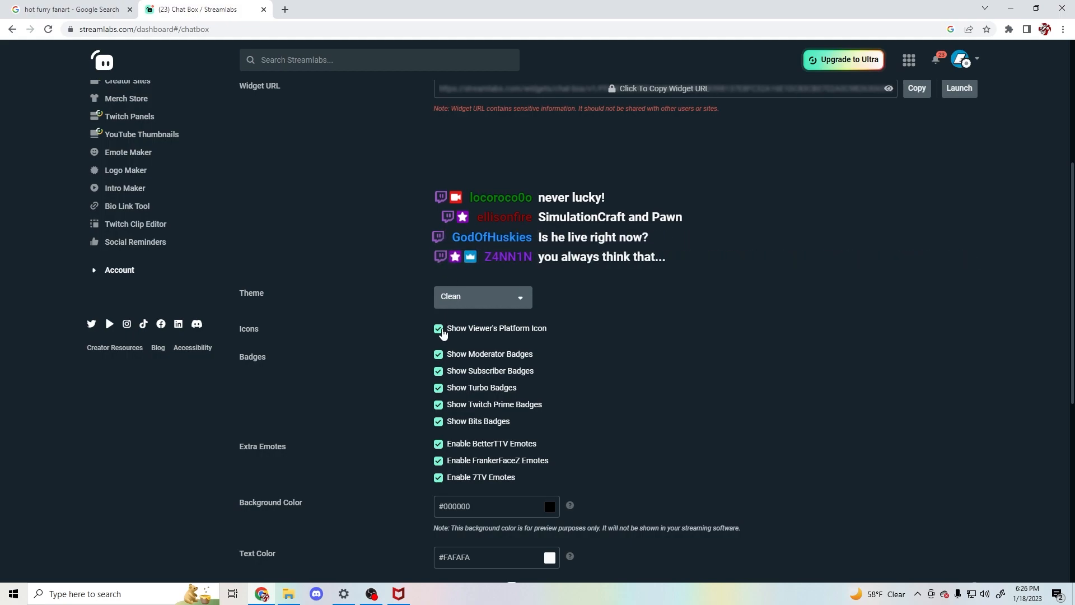
click(438, 329)
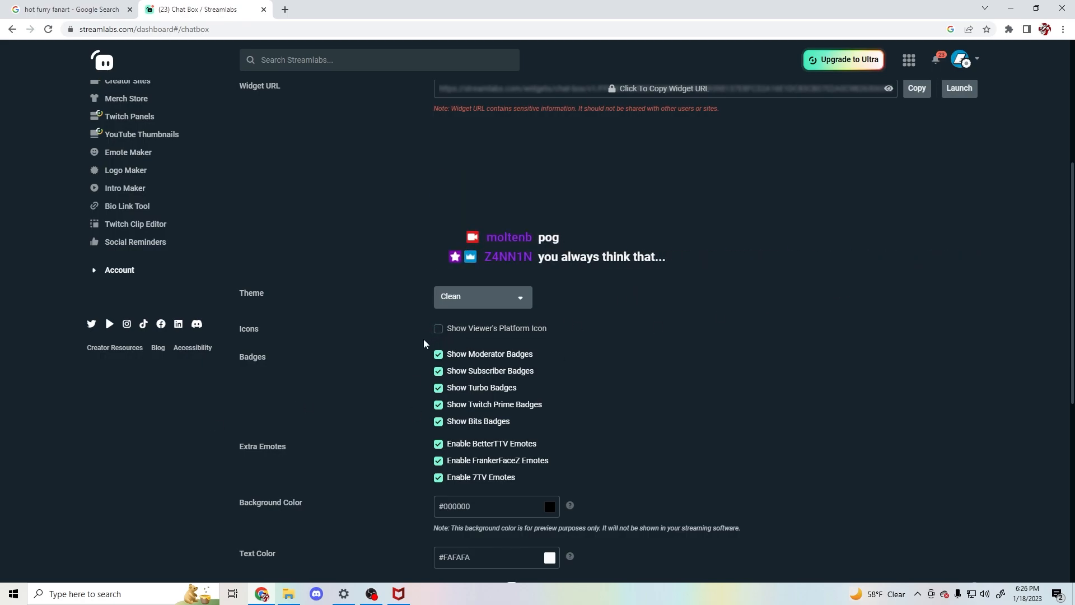
- Examine the chat box's badge, extra emote, background colour and text colour settings
scroll(424, 358, down, 1)
scroll(424, 358, down, 1)
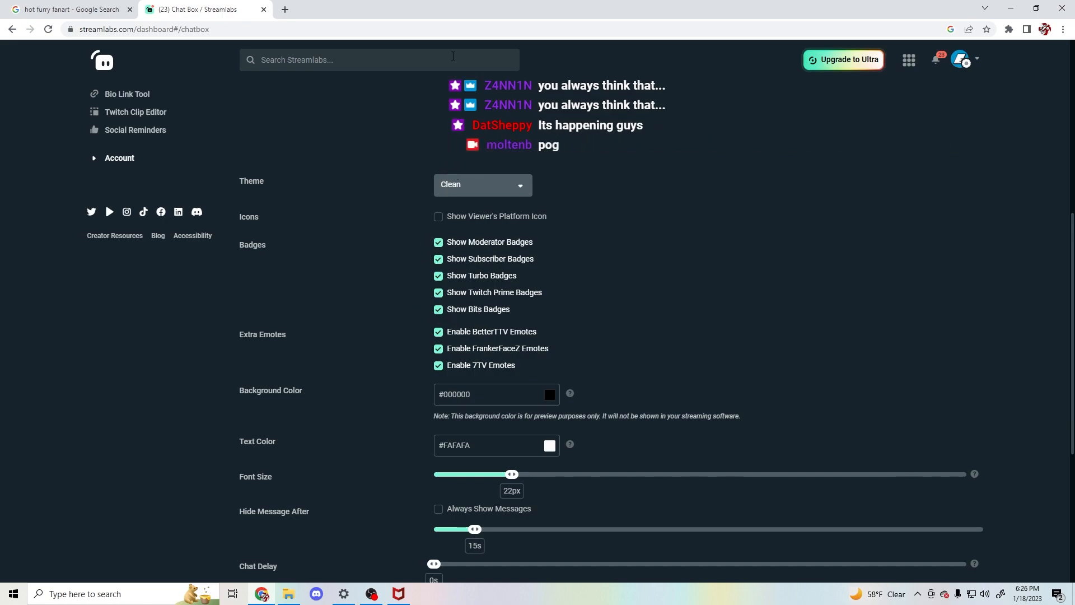
scroll(465, 167, up, 2)
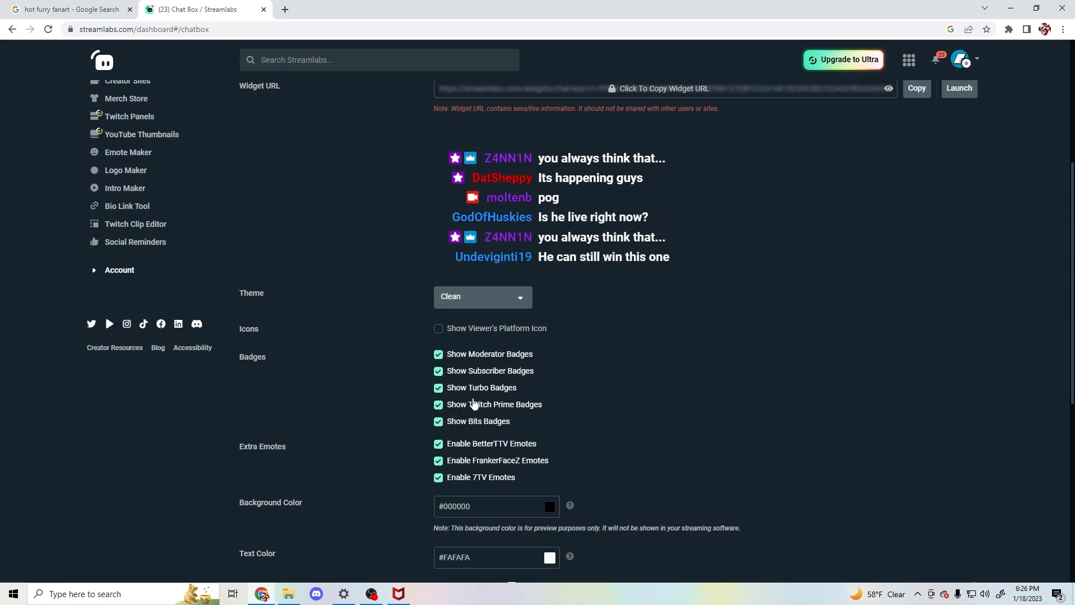
scroll(503, 382, down, 2)
scroll(503, 383, down, 1)
scroll(486, 362, down, 2)
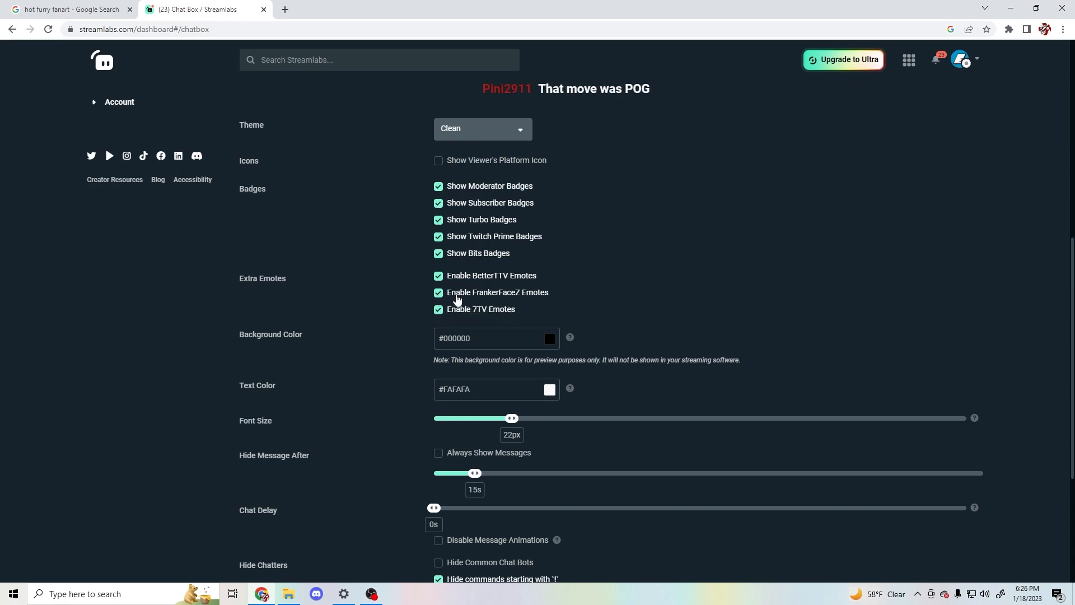
mouse_move(571, 339)
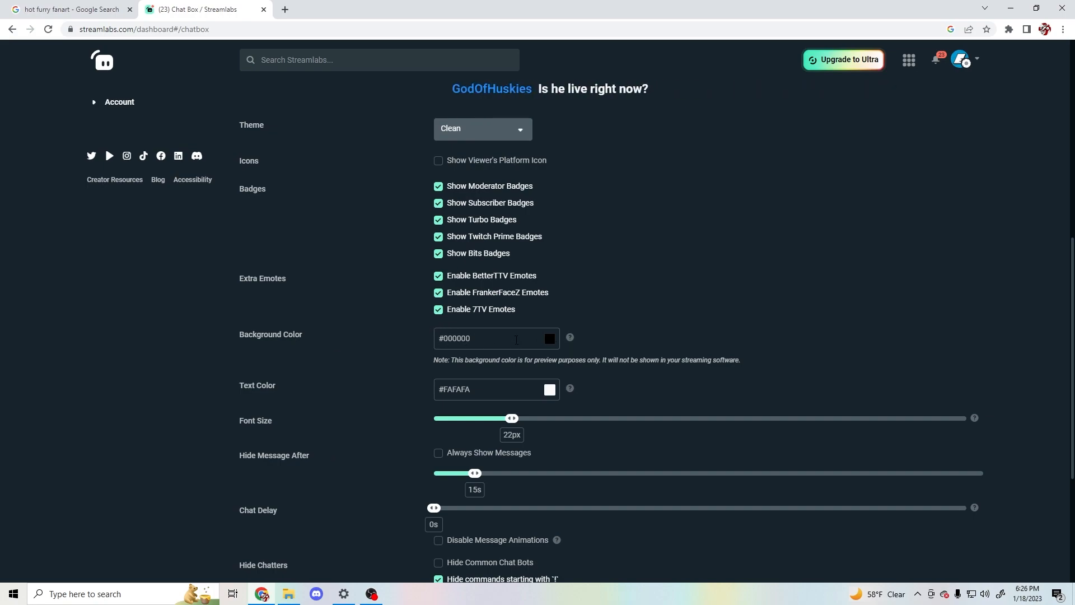
- Set the chat box's background colour to #189bcc
scroll(515, 342, up, 1)
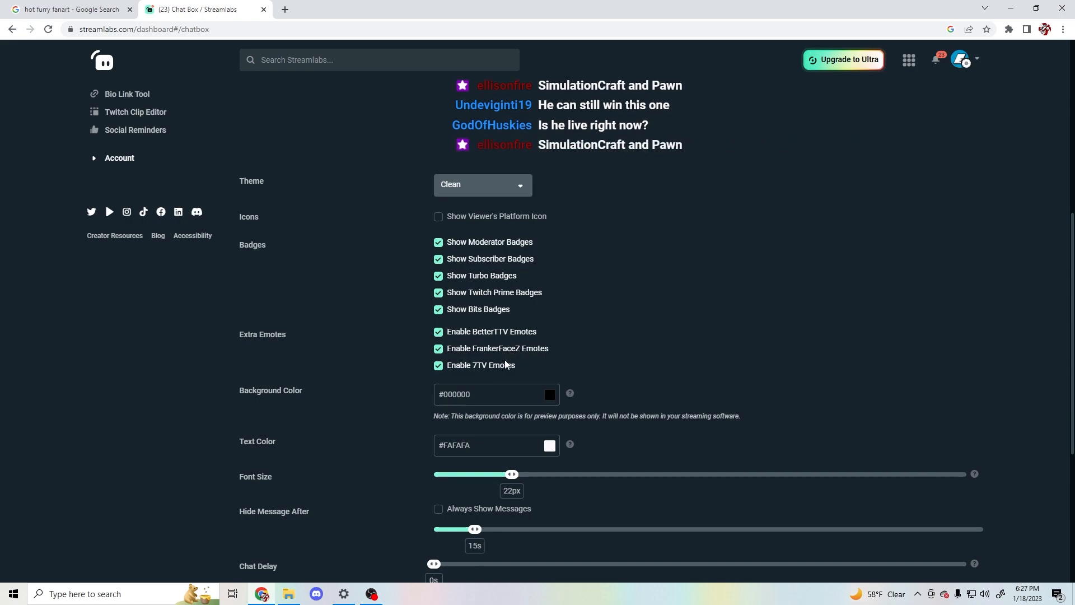
click(516, 397)
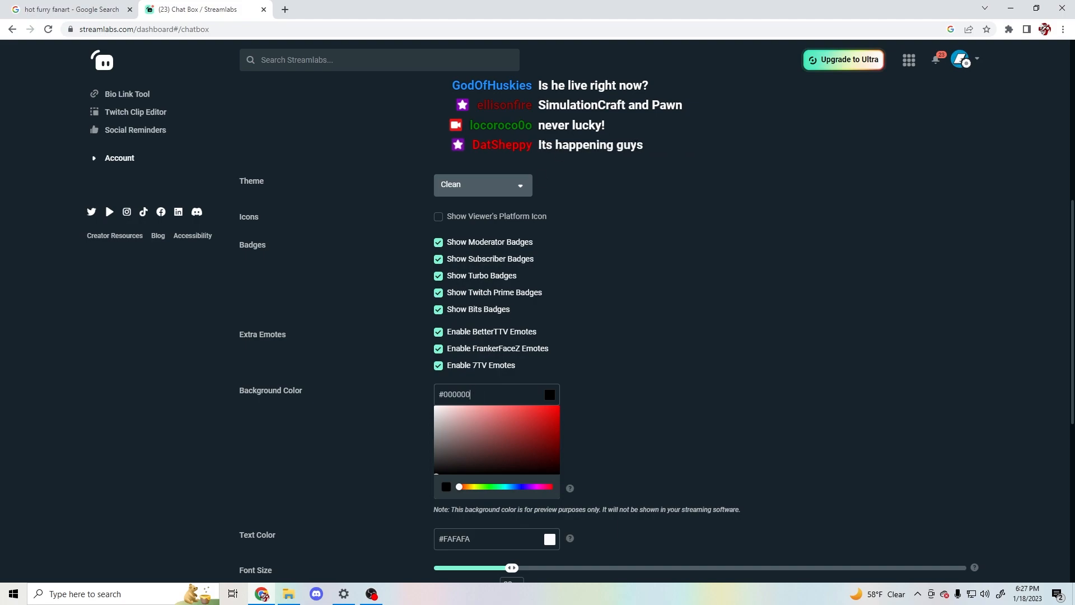
scroll(486, 313, up, 1)
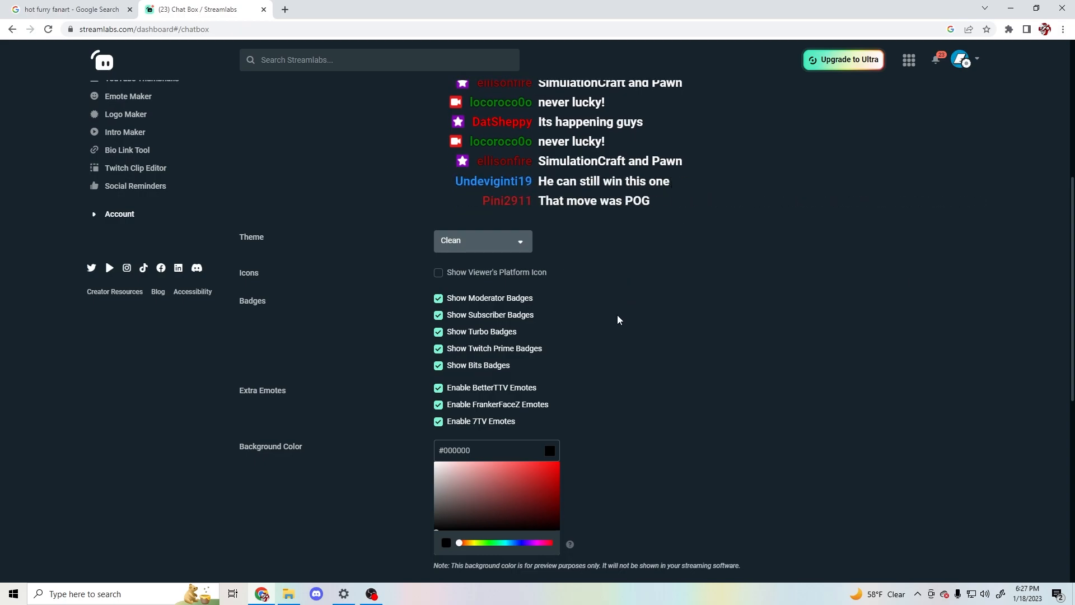
scroll(593, 402, down, 1)
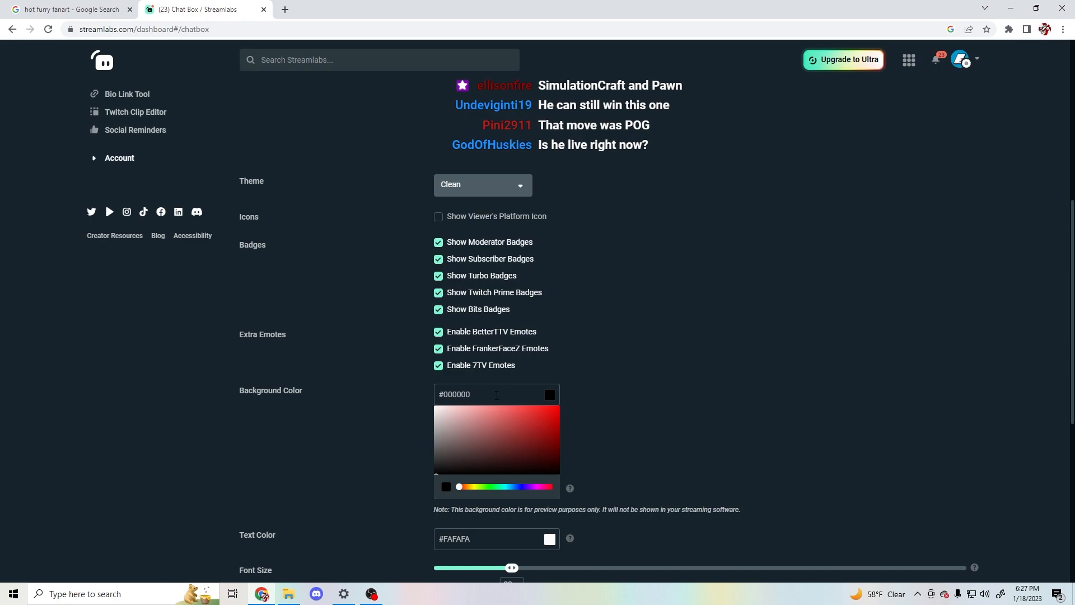
key(BackSpace)
key(BackSpace)
key(BackSpace)
key(BackSpace)
key(BackSpace)
key(BackSpace)
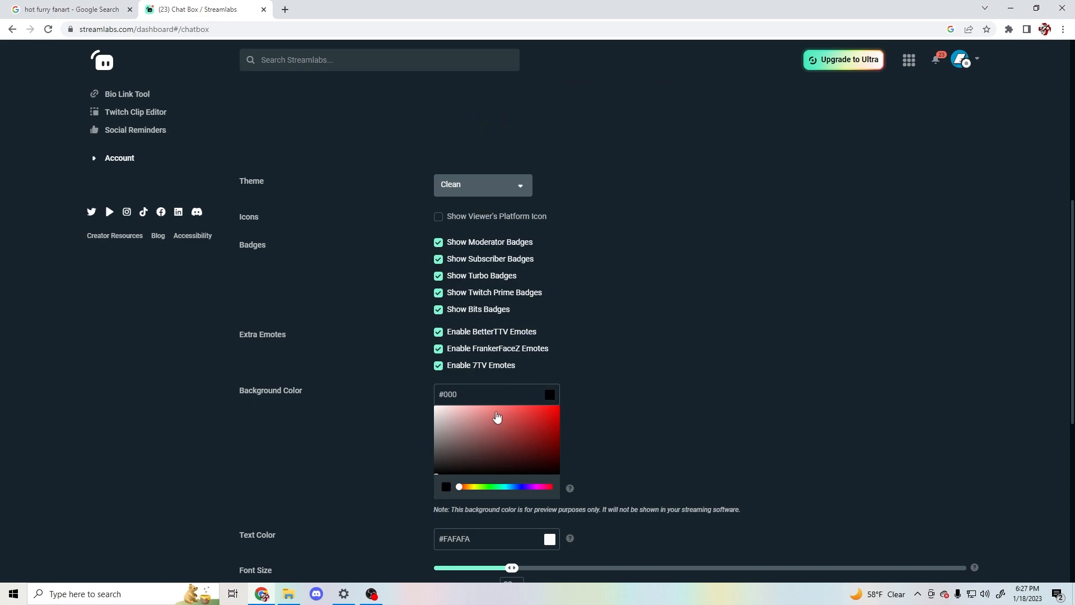
text(189bcc)
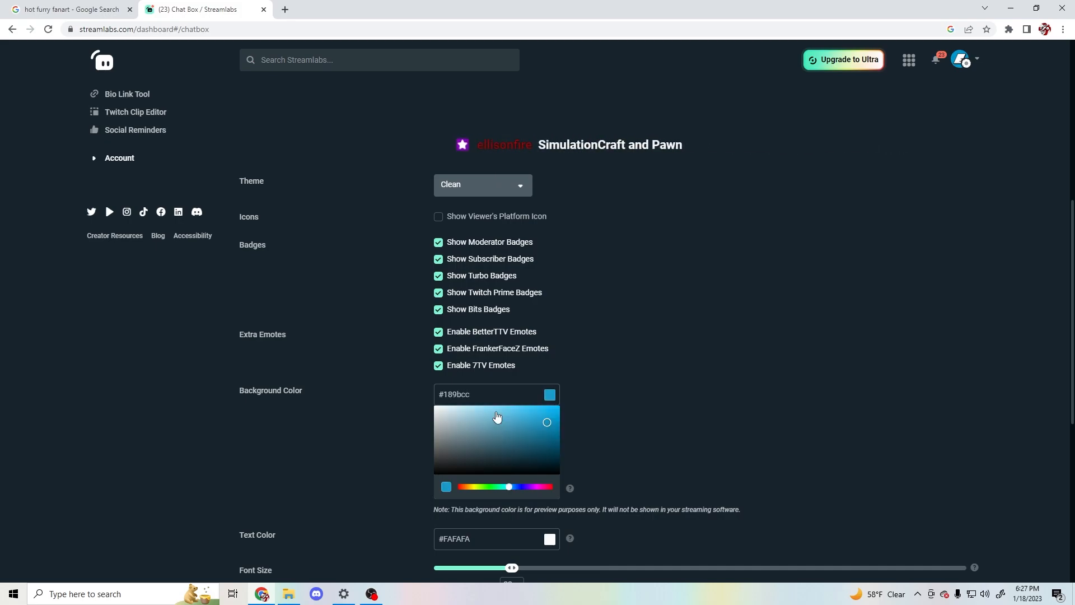
click(666, 400)
- View the colour picker for the chat text, and close it without picking a colour
scroll(555, 315, down, 4)
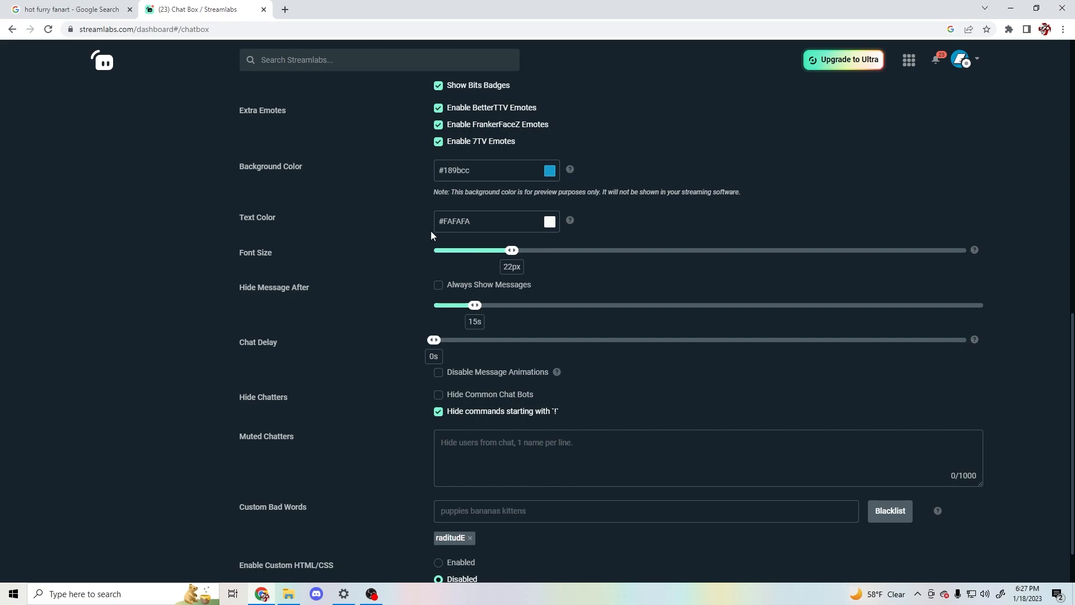
click(515, 229)
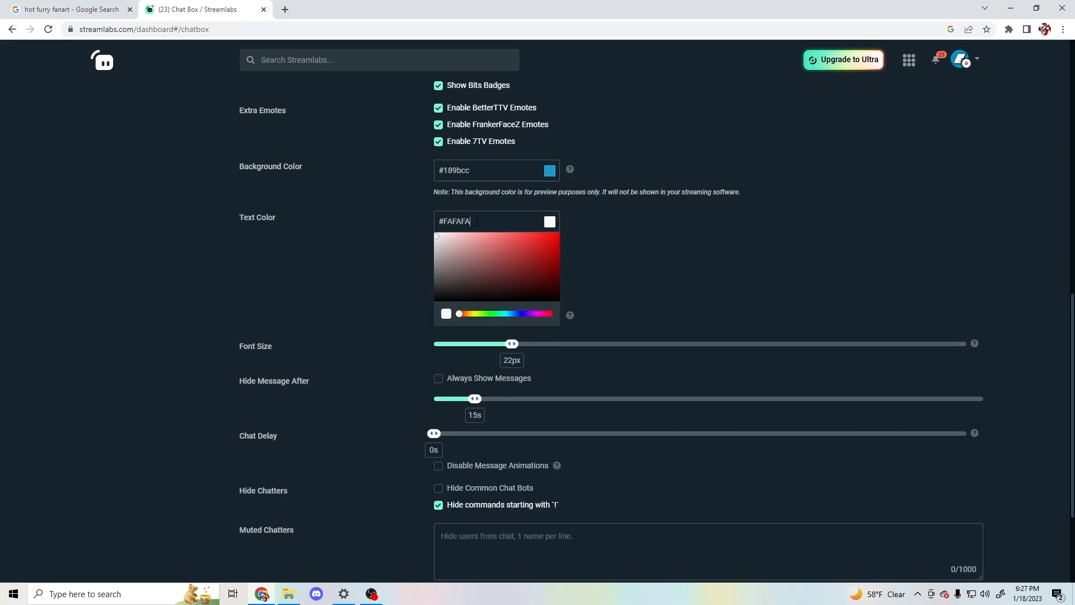
click(395, 228)
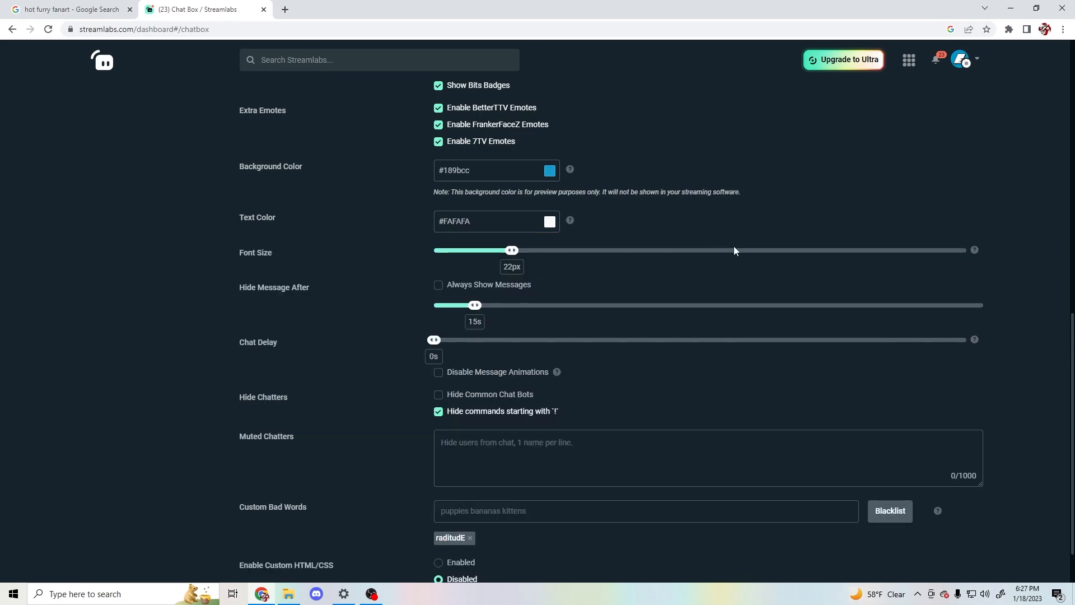
- Examine the muted chatters and custom bad words settings, and read the help on supported profanity filter methods
scroll(733, 247, down, 1)
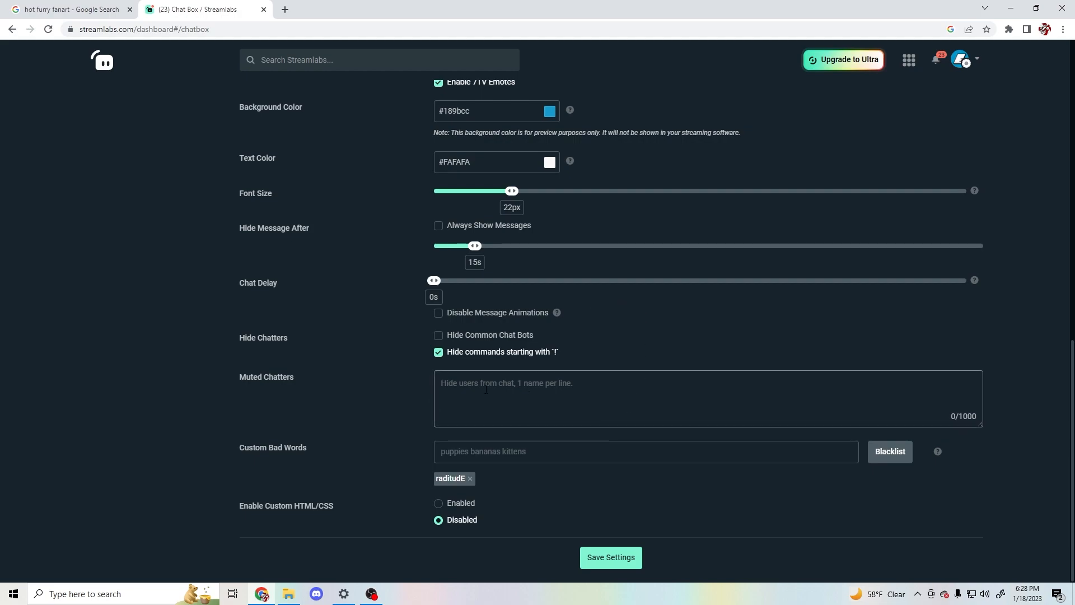
click(461, 384)
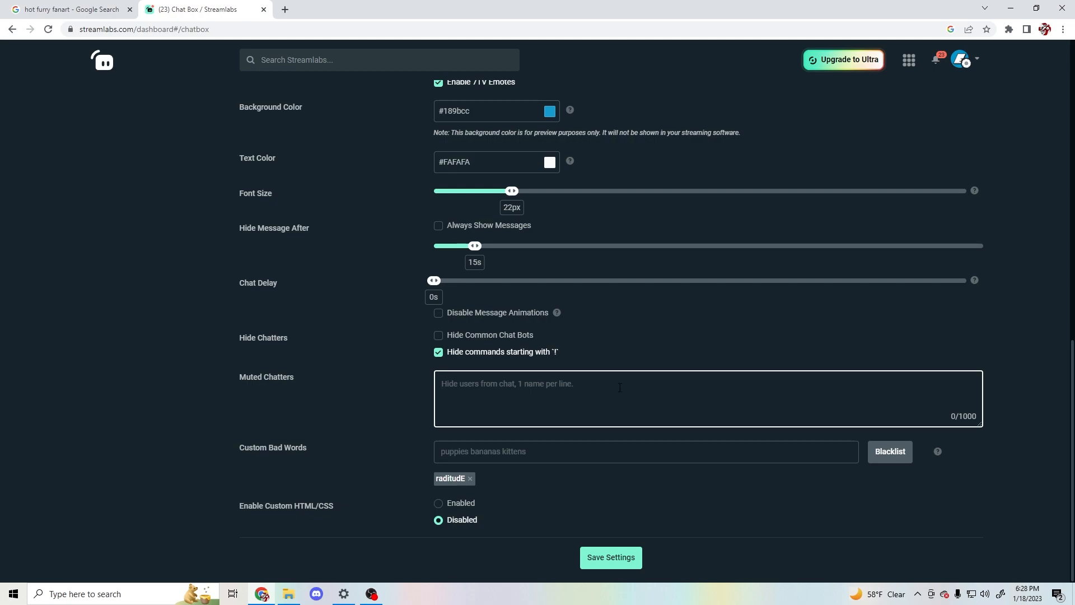
click(597, 459)
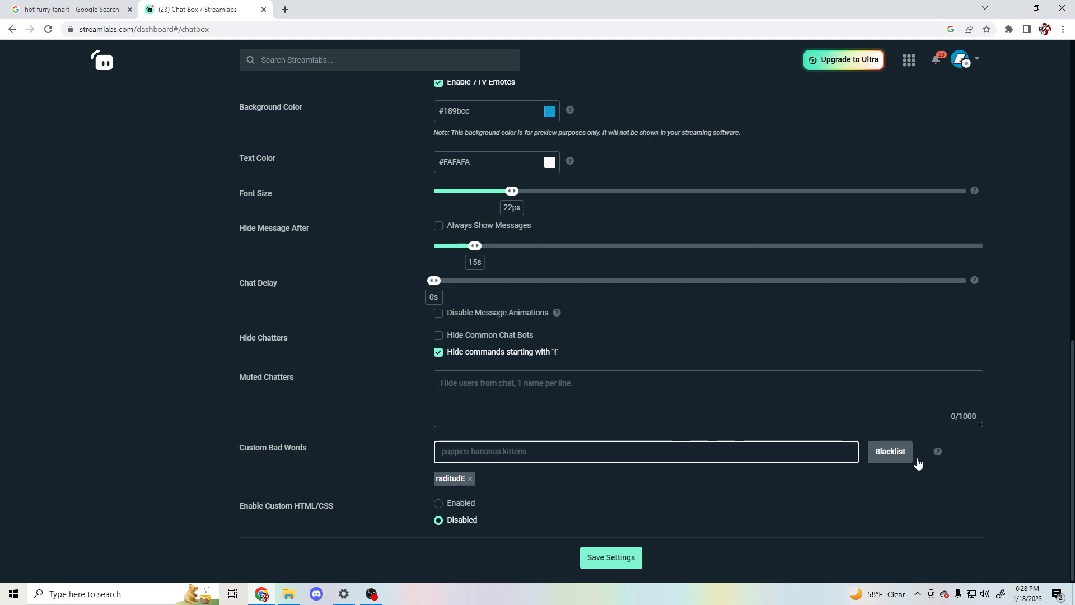
click(938, 452)
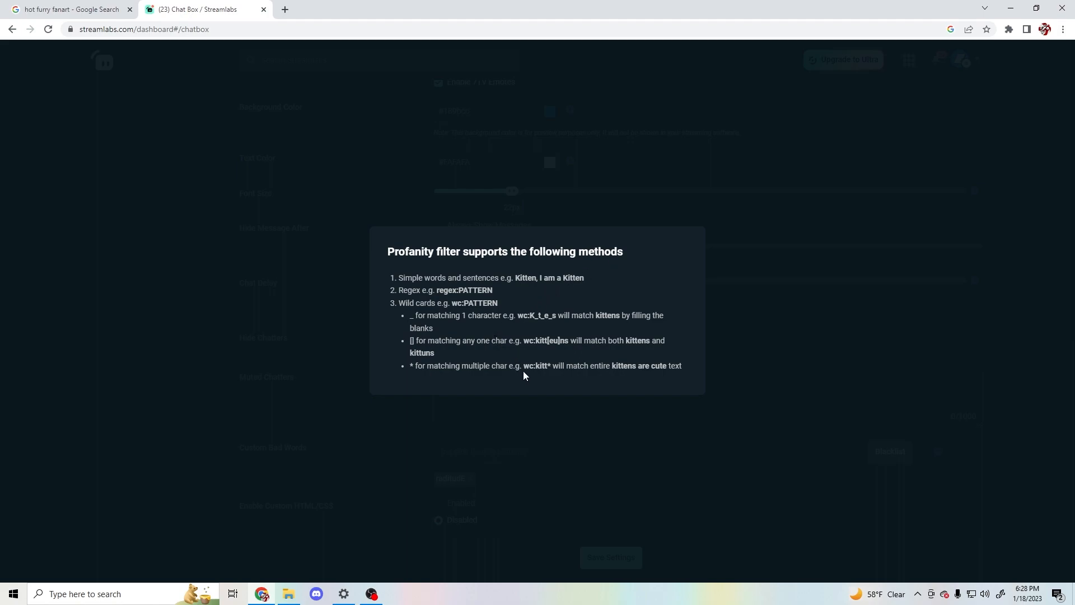
click(767, 347)
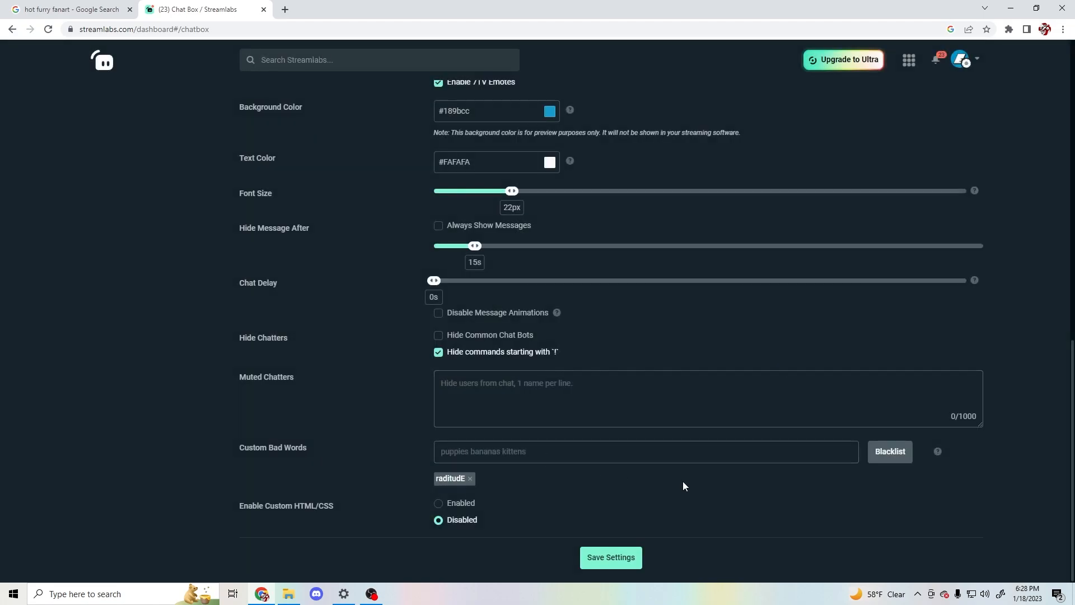
- Review the chat preview and save the Chat Box widget's settings
scroll(547, 487, up, 9)
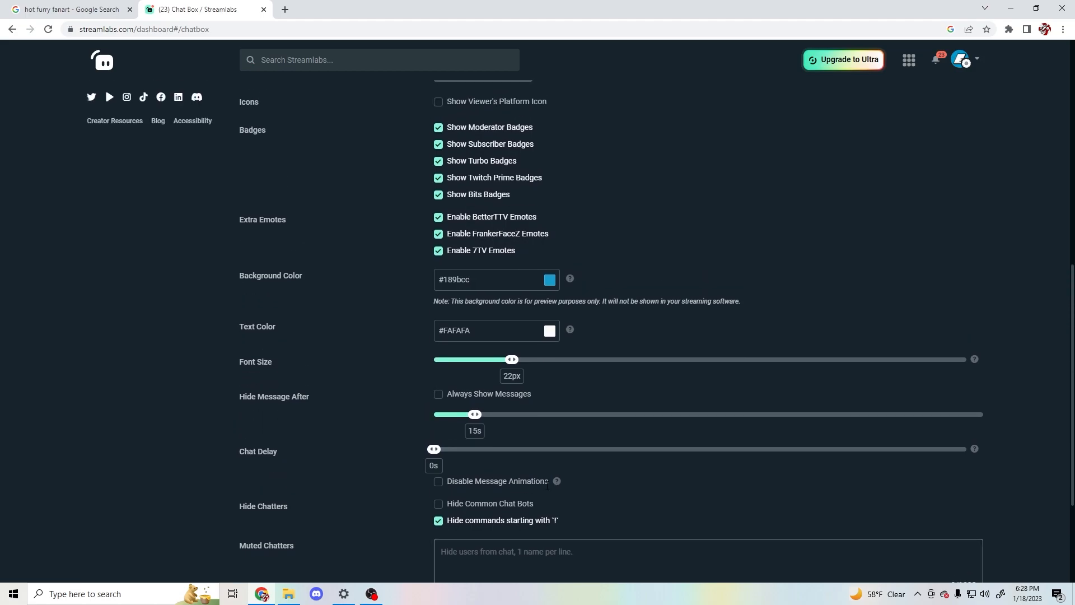
scroll(549, 490, up, 1)
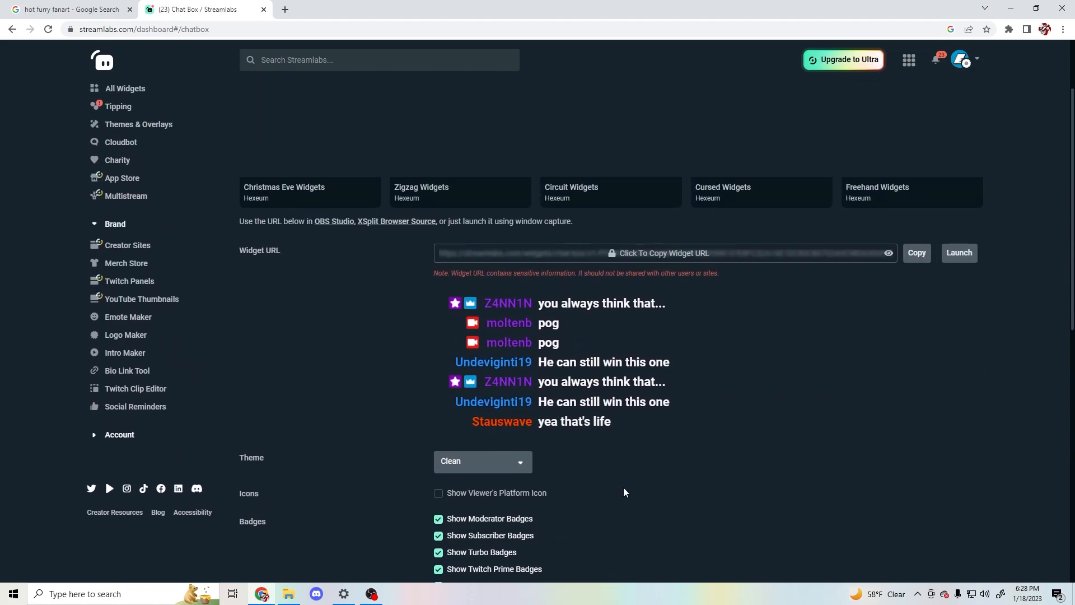
scroll(623, 487, up, 2)
scroll(760, 402, down, 12)
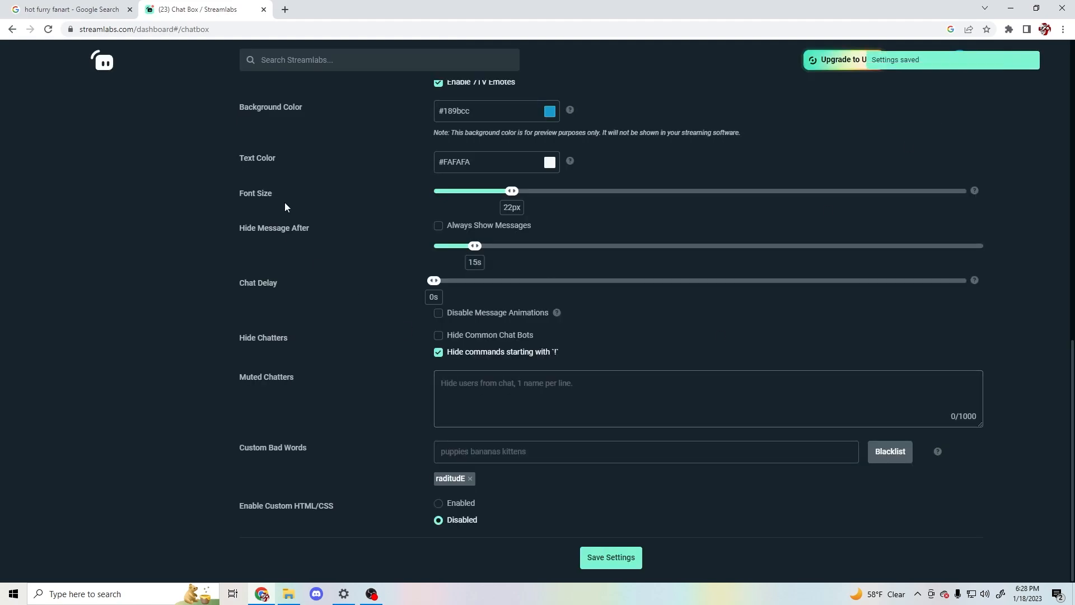
- Copy the Chat Box widget's URL, reading and accepting the notice about not sharing it
scroll(279, 210, up, 12)
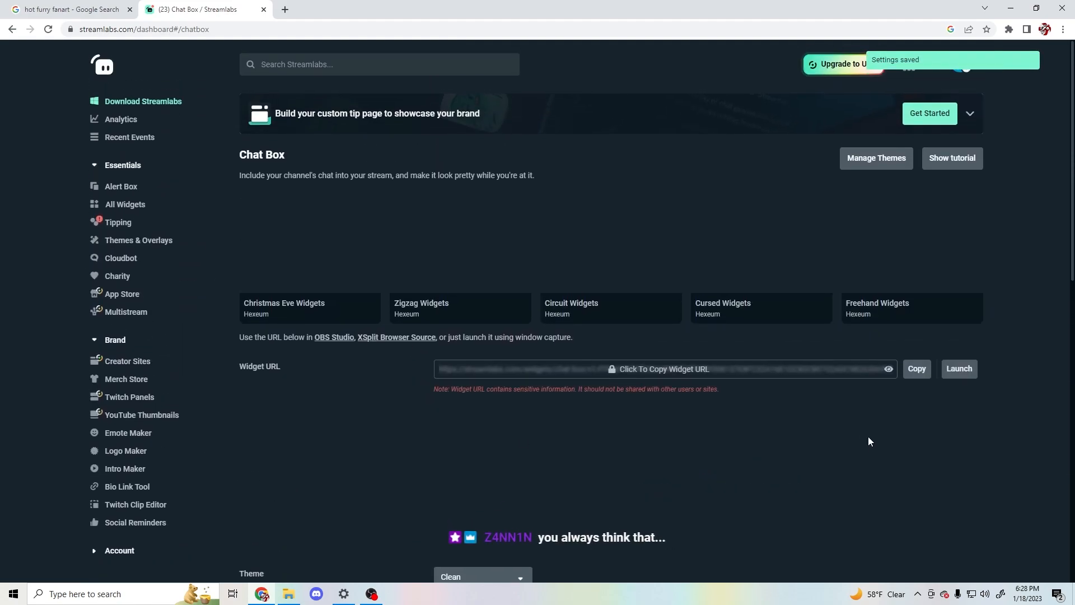
scroll(868, 439, down, 2)
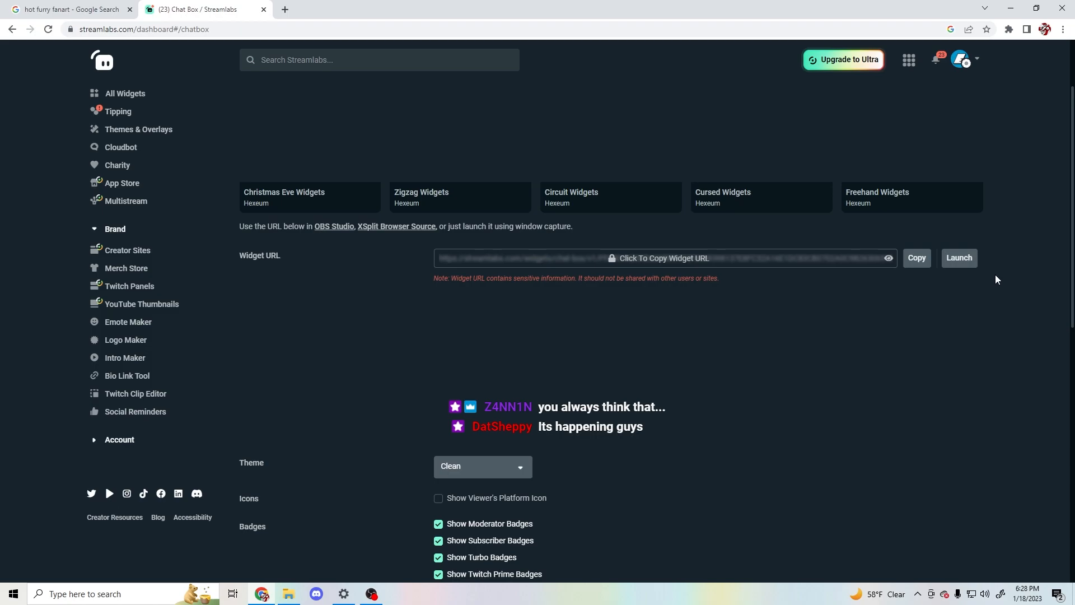
click(912, 258)
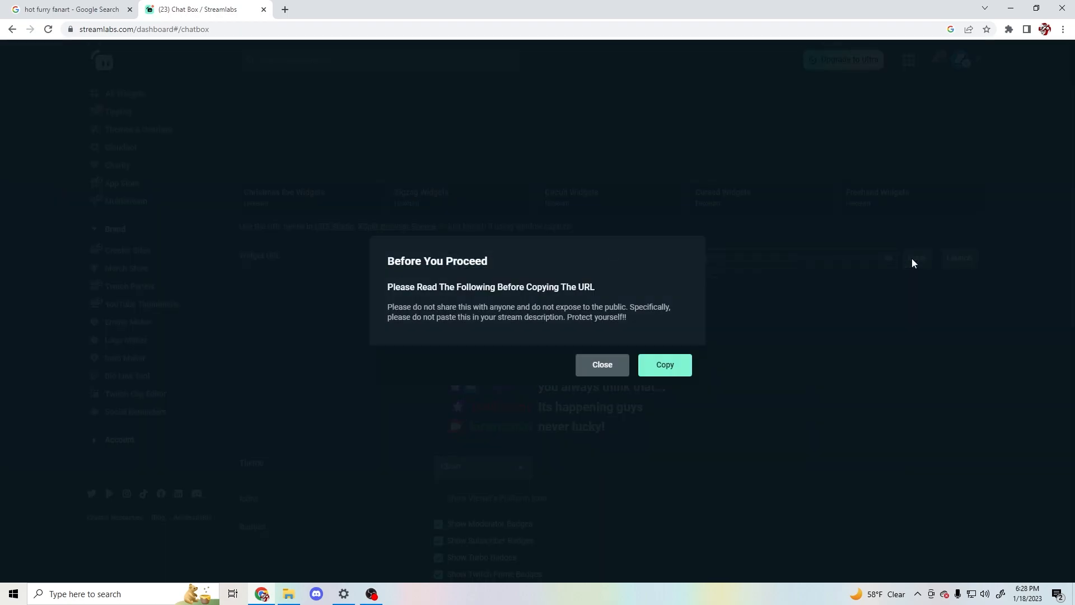
drag(398, 308, 642, 317)
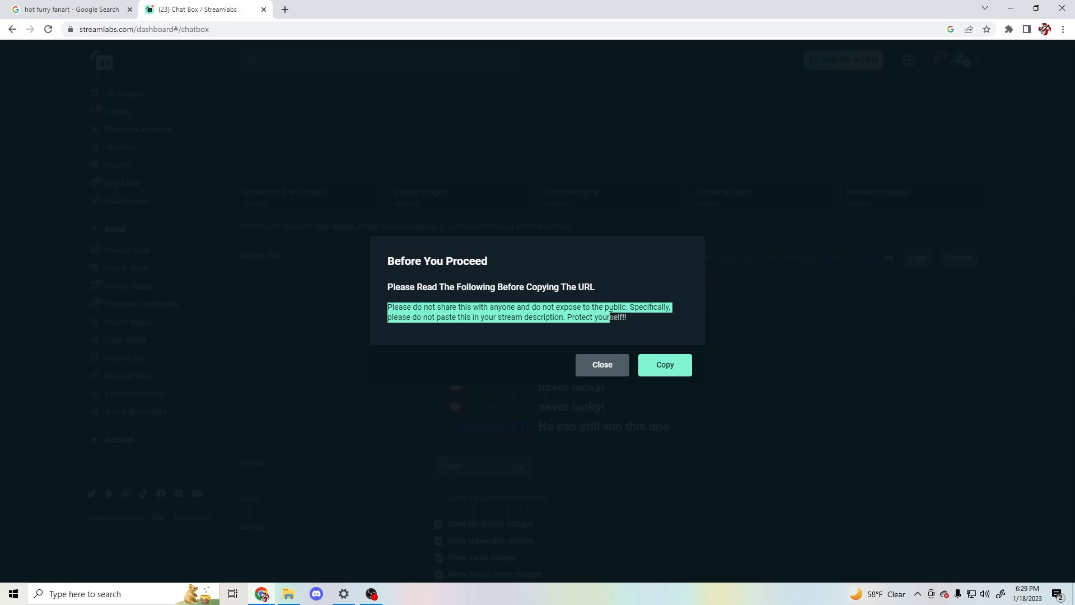
click(662, 363)
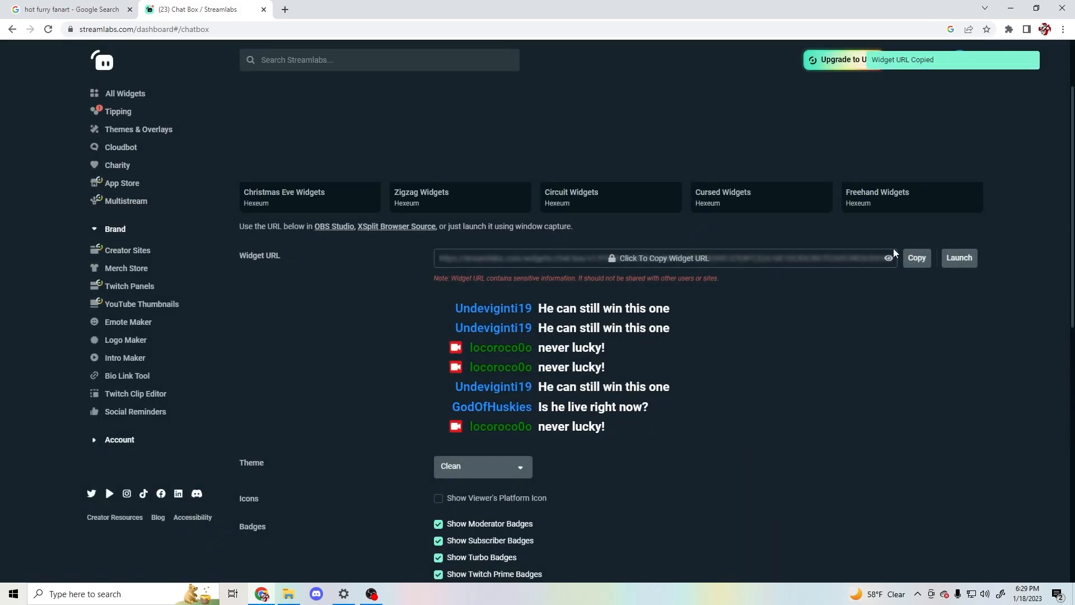
- Dismiss the Discord notification and switch to OBS
scroll(900, 236, up, 1)
scroll(903, 235, up, 1)
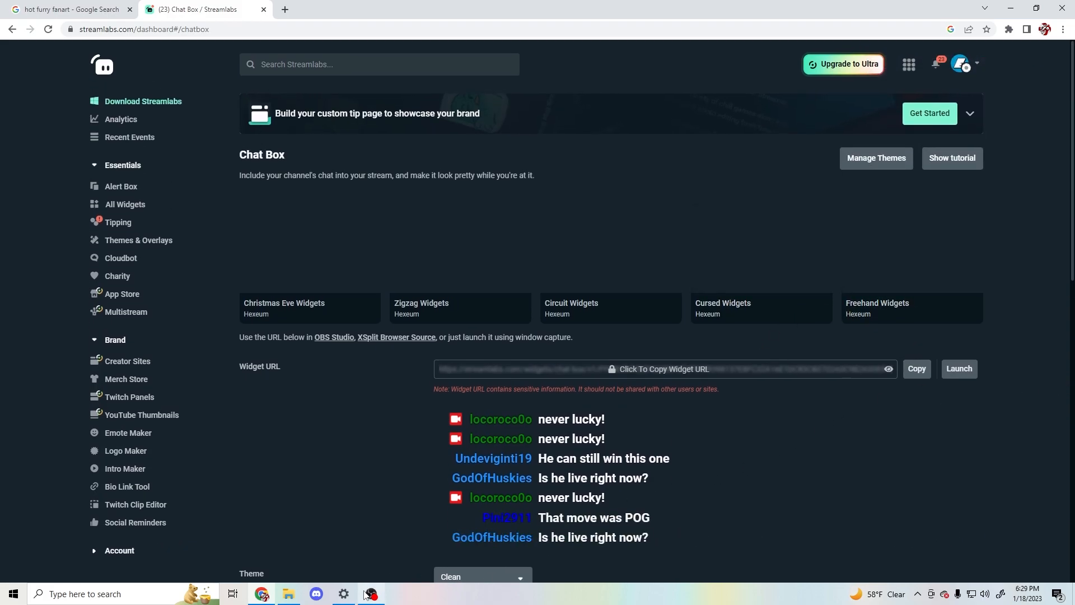
mouse_move(365, 594)
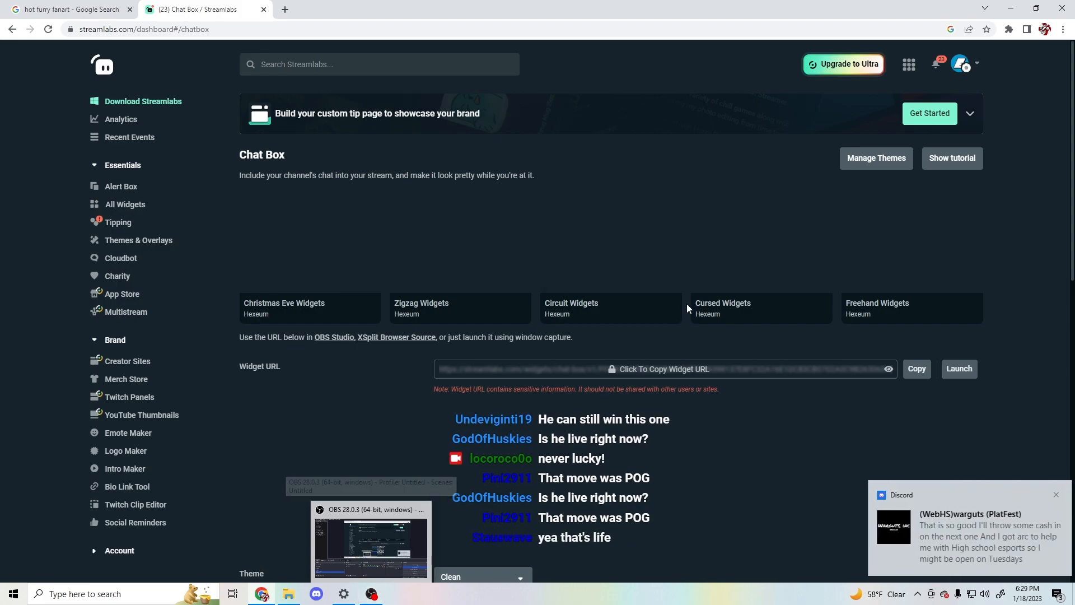
click(1051, 497)
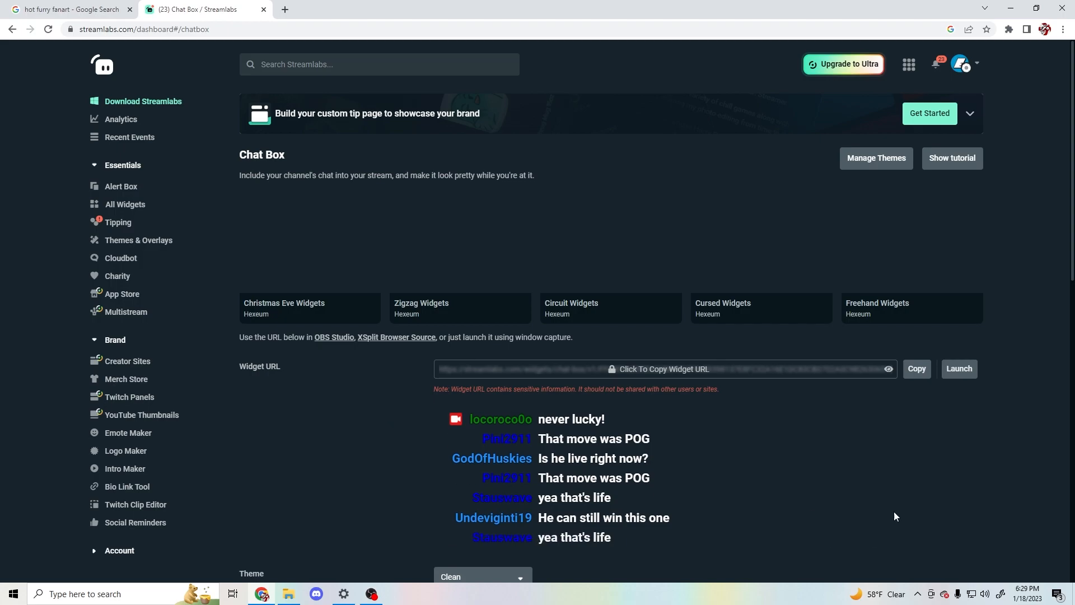
click(377, 598)
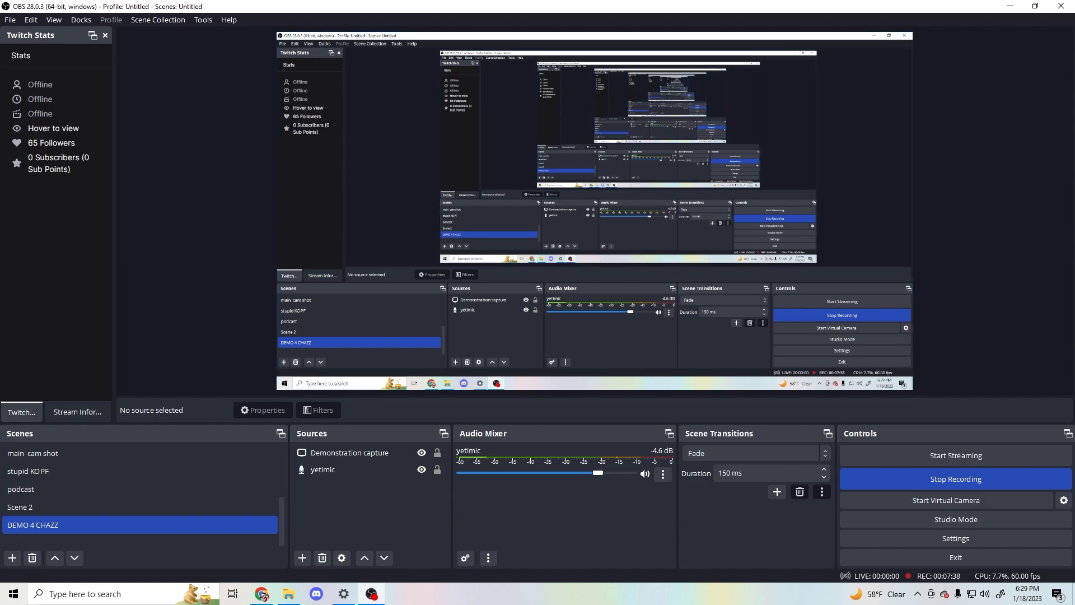
click(398, 519)
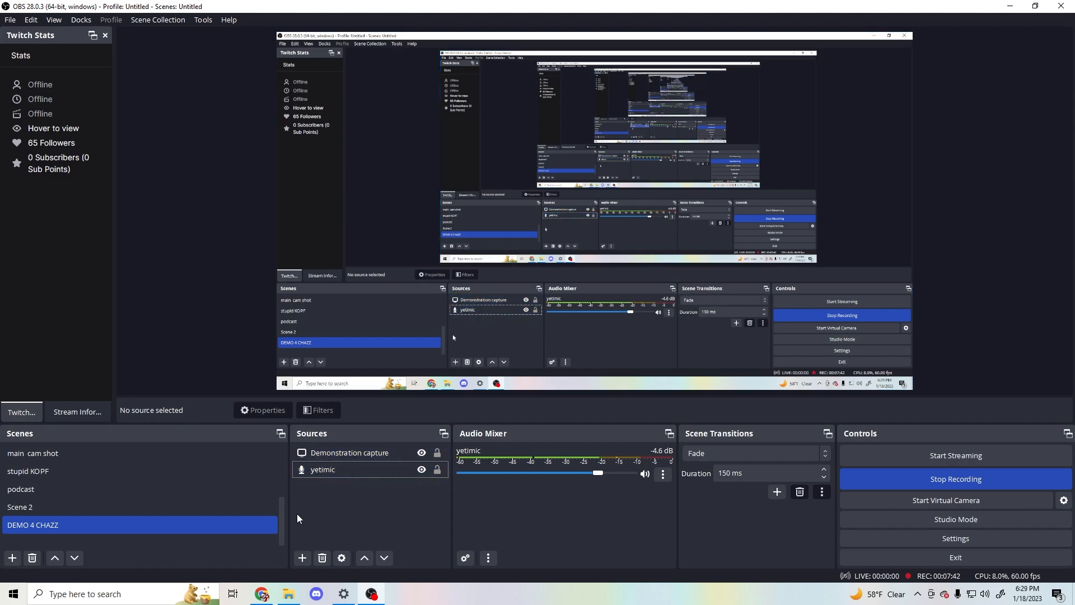
click(79, 20)
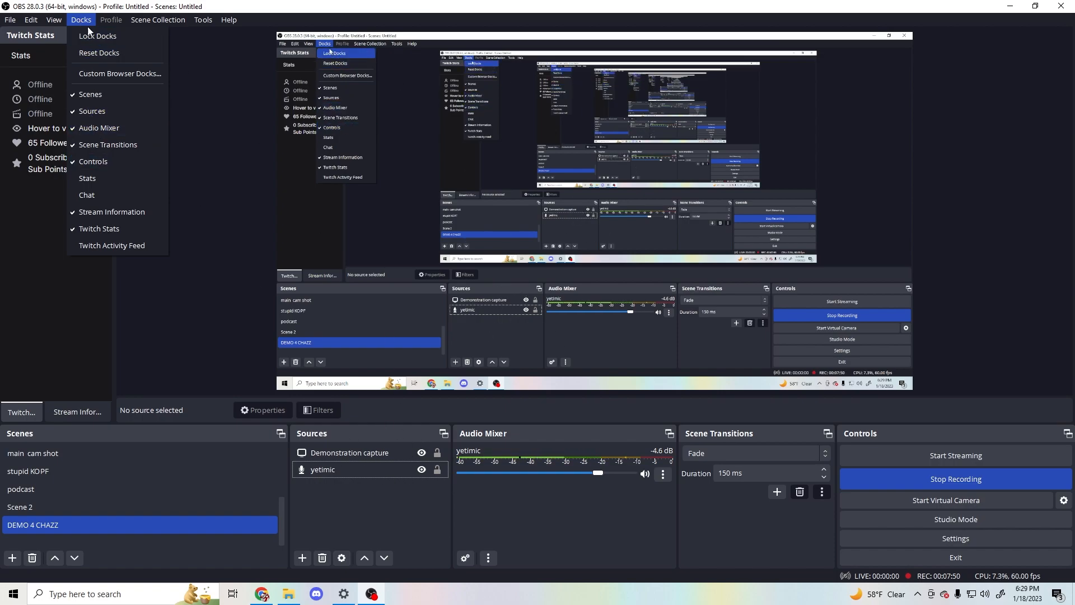
click(31, 20)
click(31, 20)
mouse_move(81, 20)
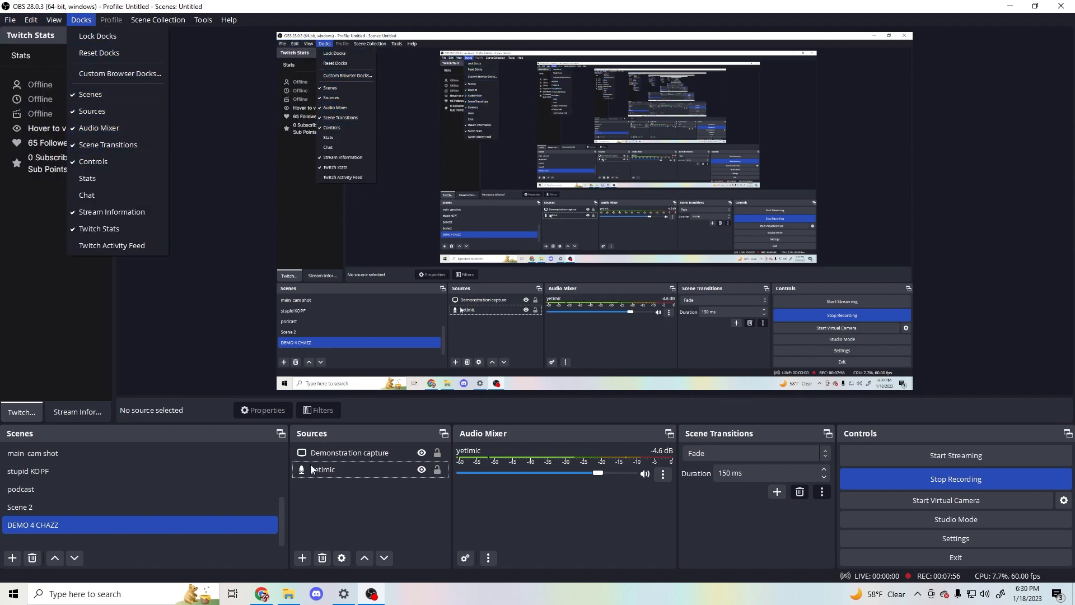
click(344, 475)
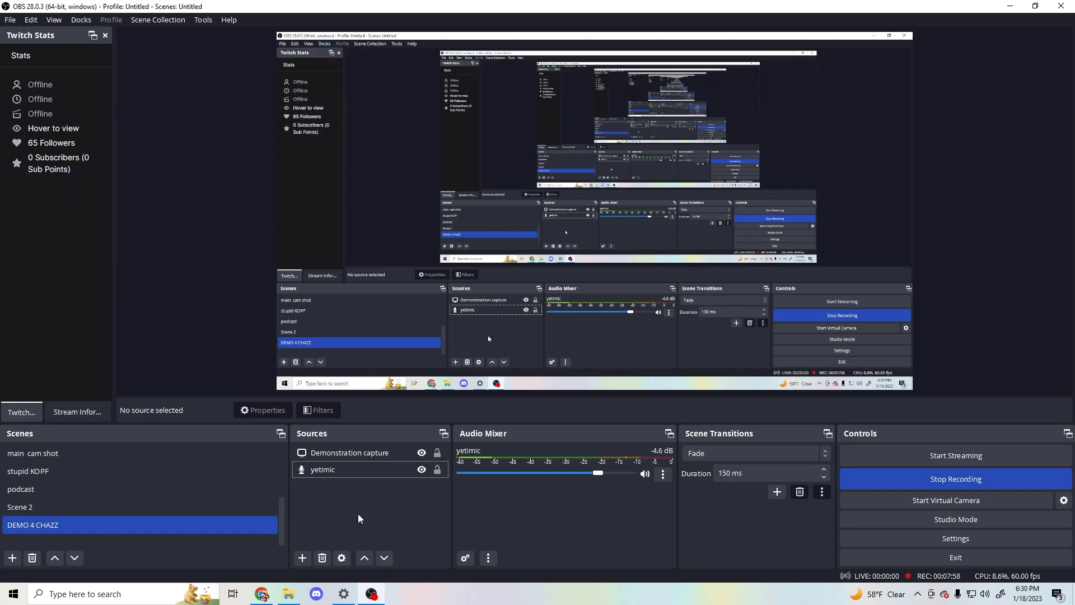
- Add a new browser source named "chazz demo chatbar" to the DEMO 4 CHAZZ scene
click(303, 558)
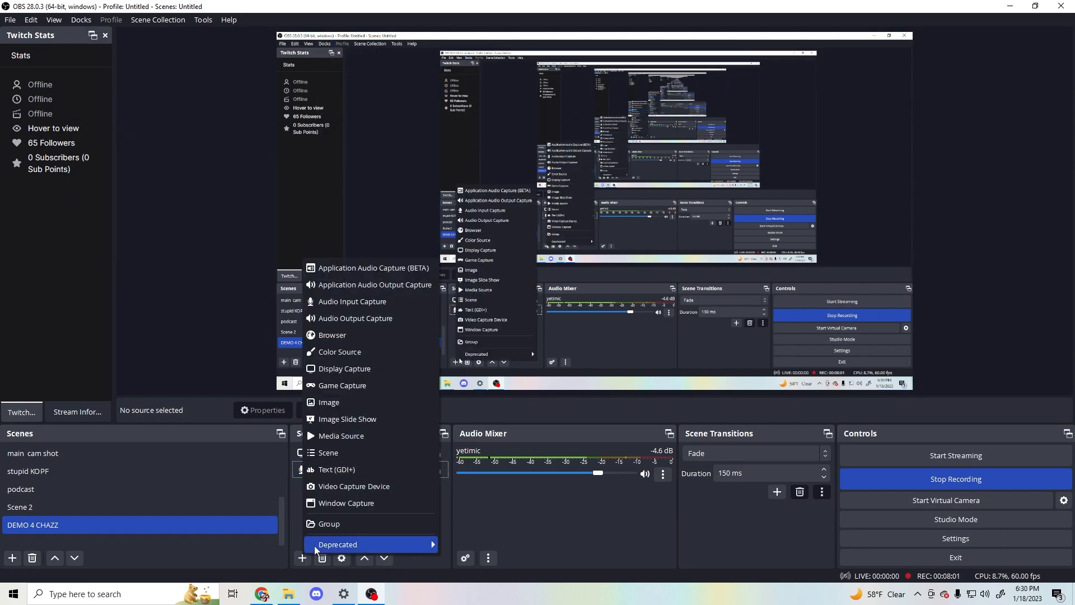
click(355, 336)
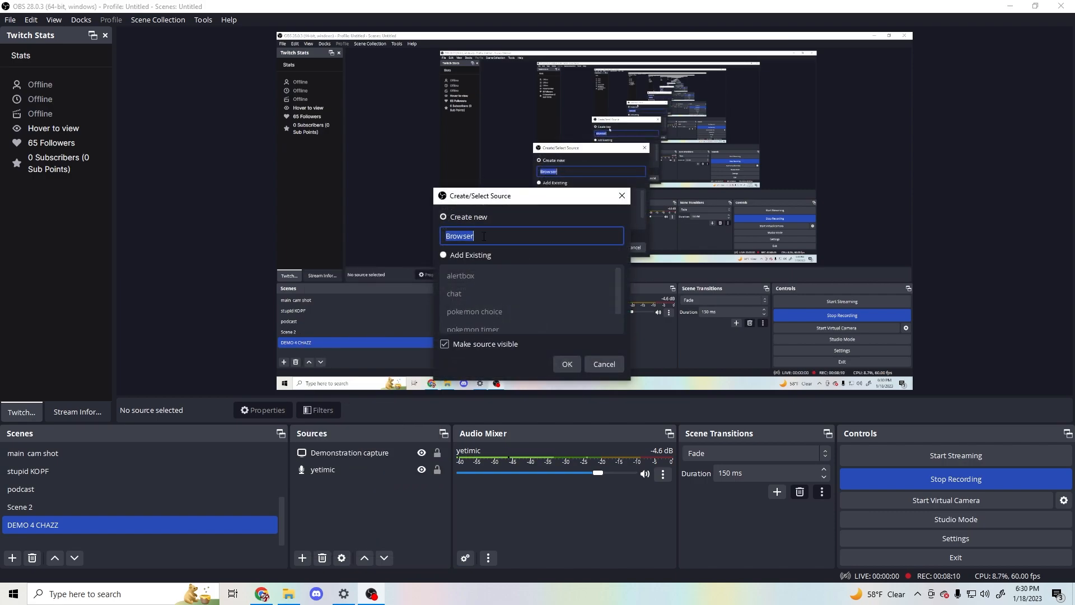
text(chazz demo chatbar)
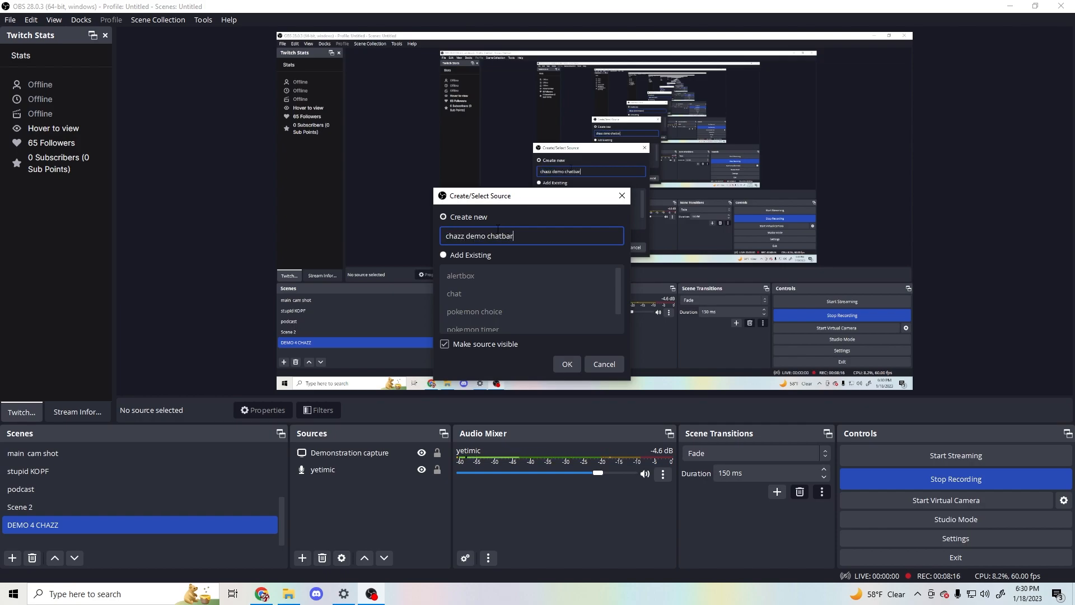
key(Return)
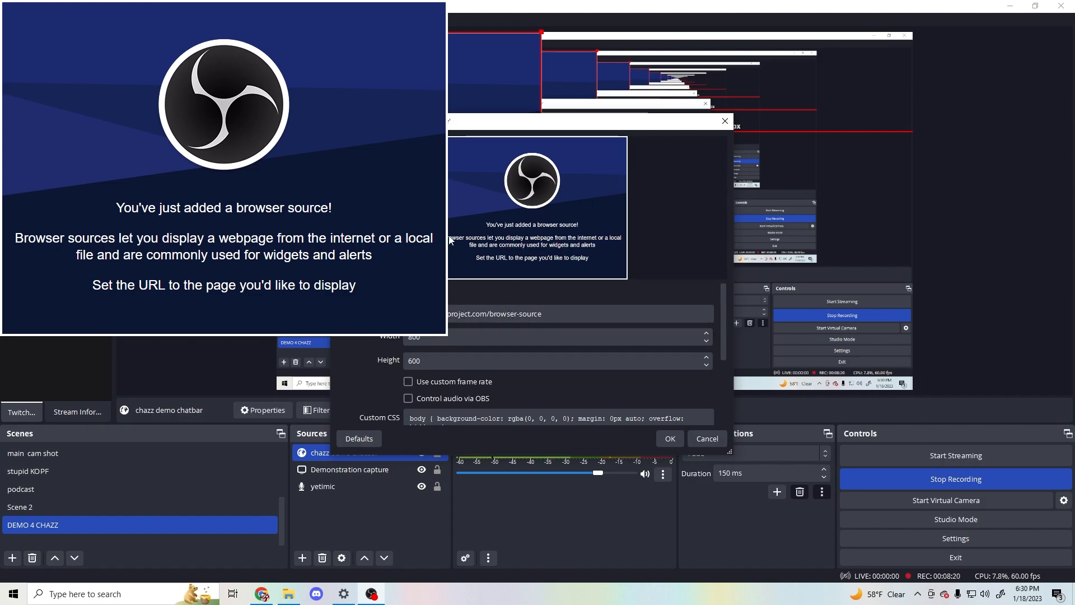
- Replace the browser source's default URL with the copied Chat Box widget URL
drag(559, 317, 405, 314)
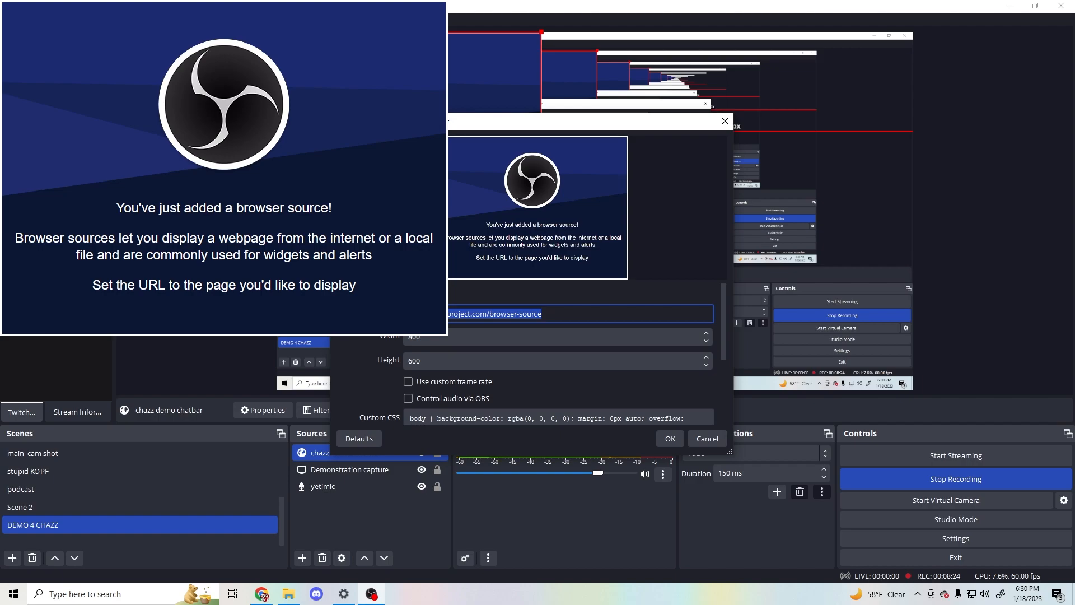
click(557, 316)
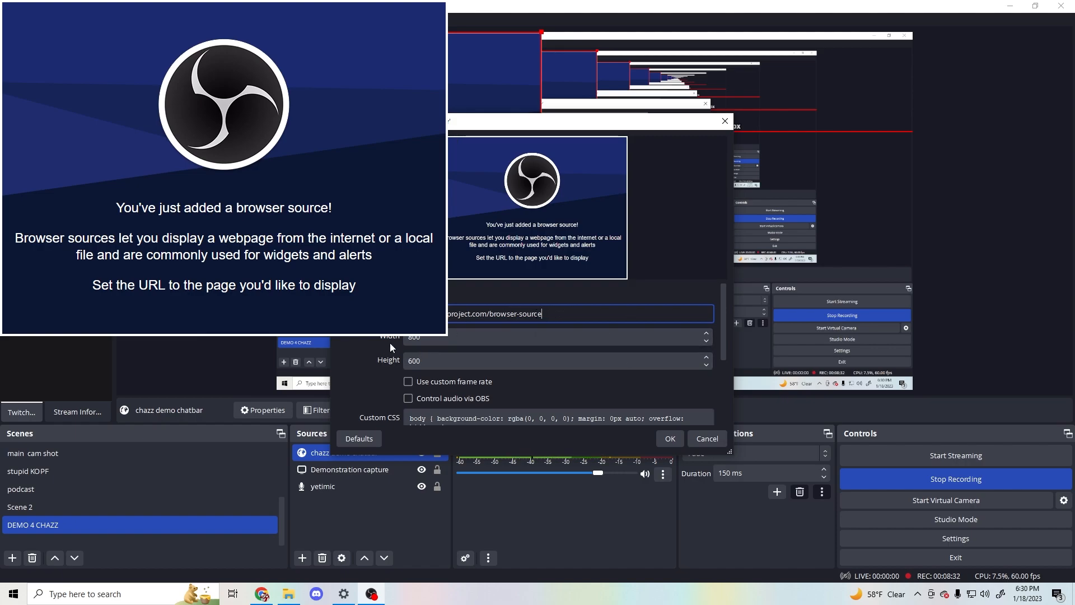
click(268, 597)
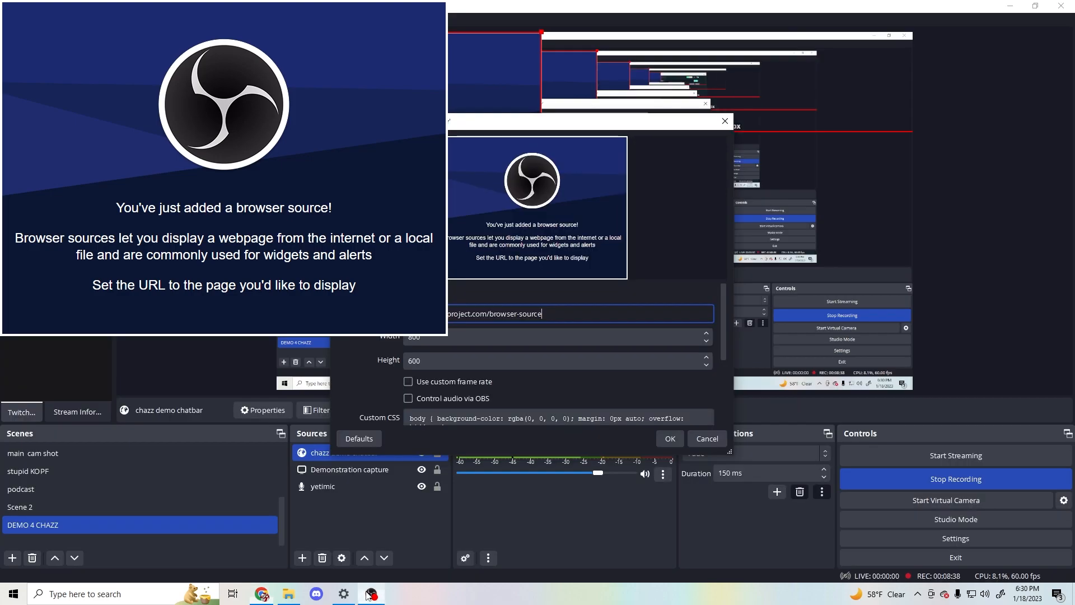
click(371, 593)
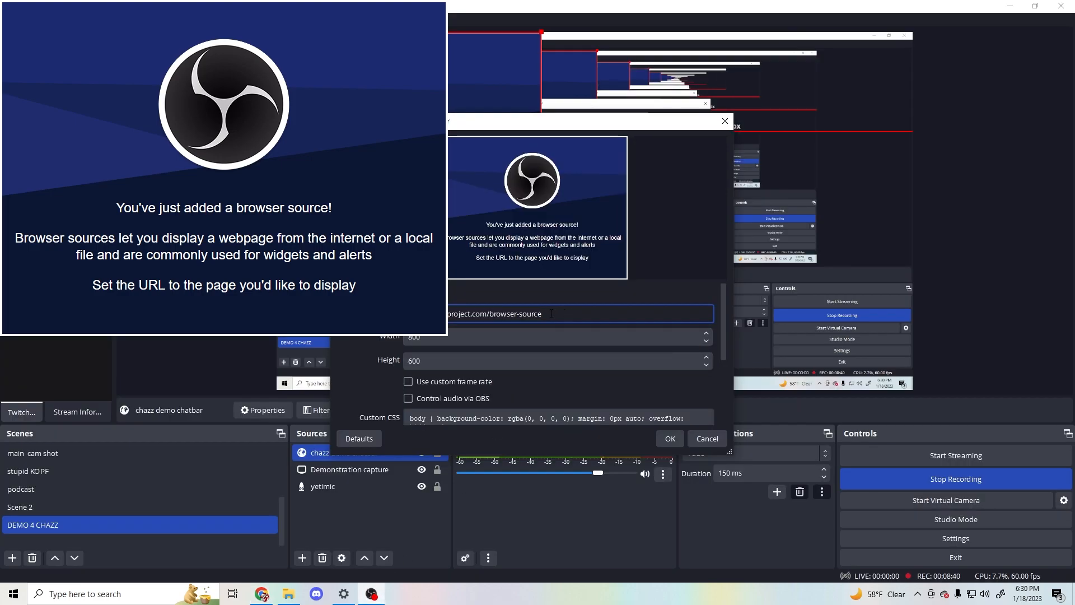
key(ctrl+a)
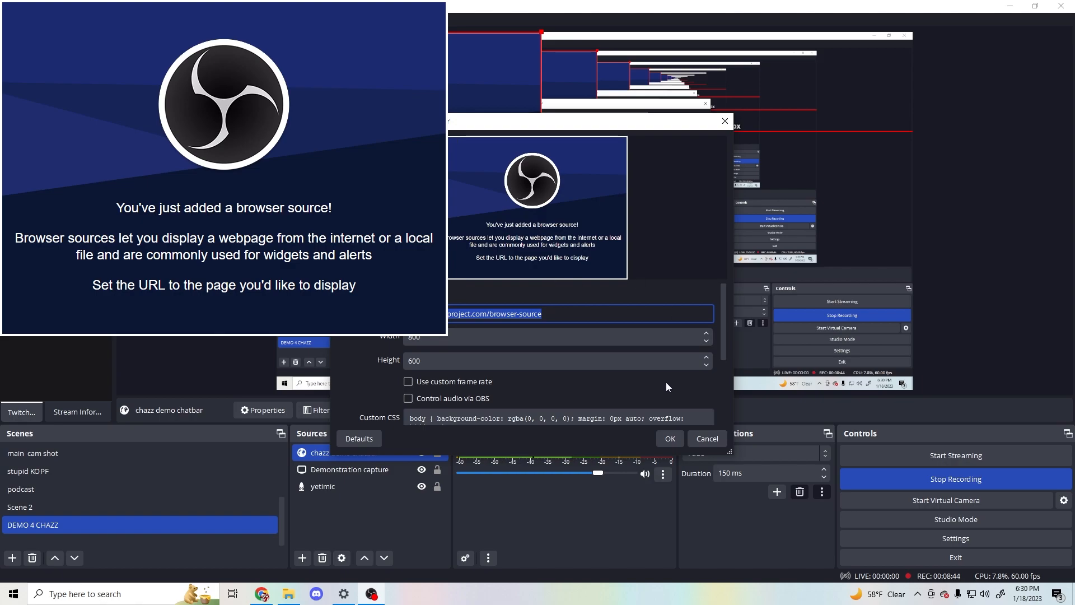
drag(538, 126, 1, 146)
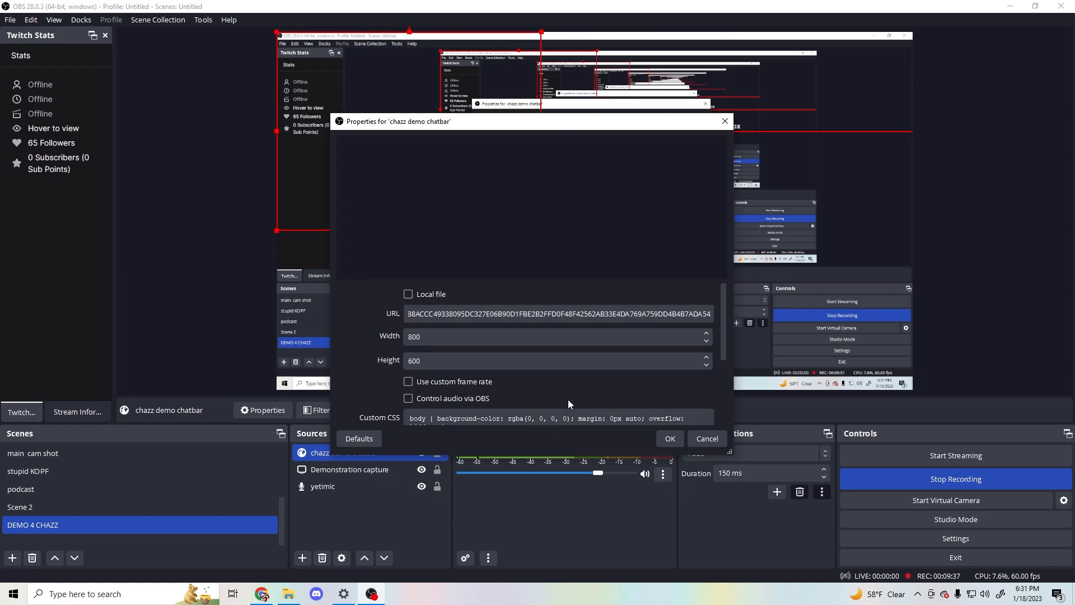
- Review the remaining browser source properties, including the custom CSS and page permissions, and accept them
scroll(565, 391, down, 3)
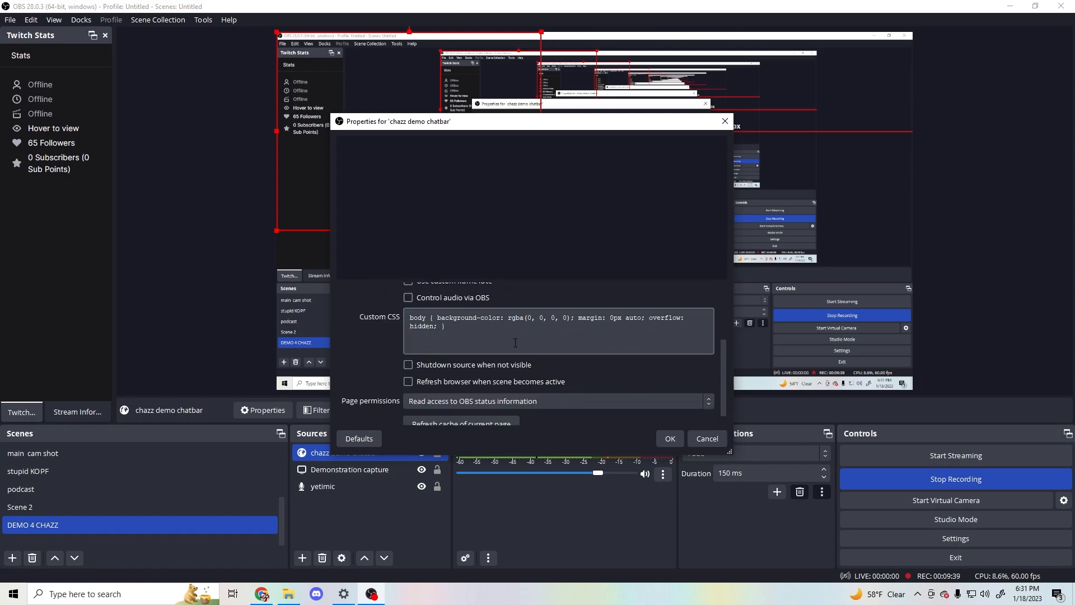
scroll(560, 369, down, 1)
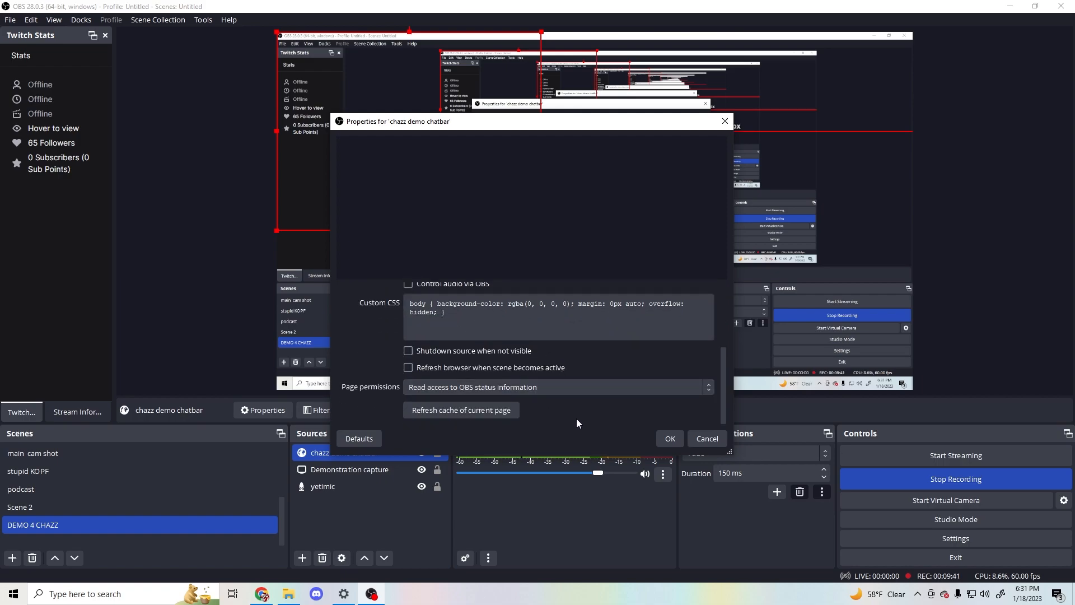
scroll(585, 426, up, 1)
scroll(556, 348, up, 2)
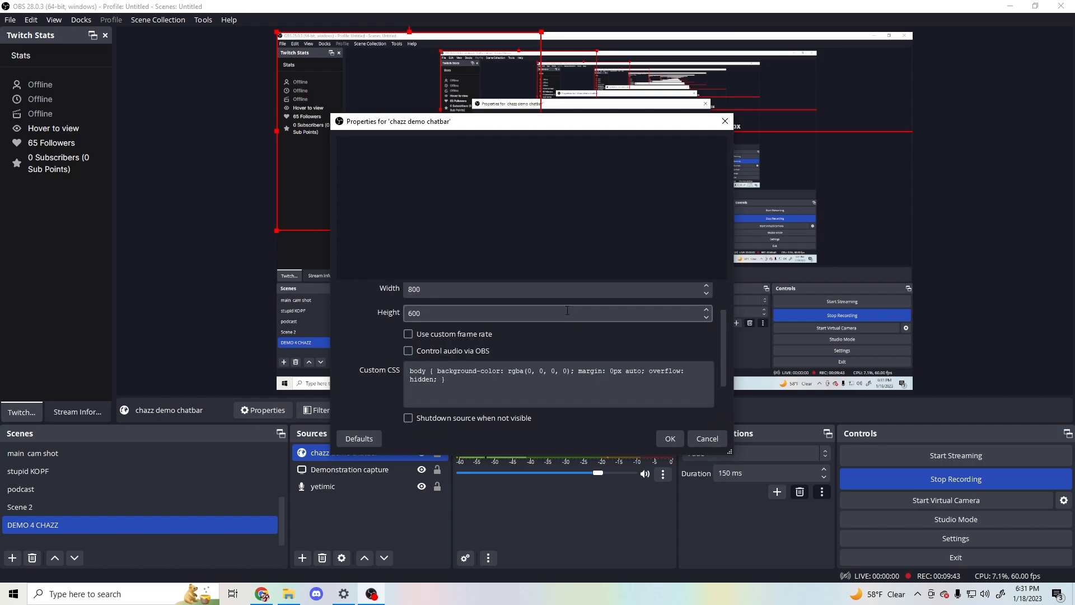
scroll(556, 348, up, 1)
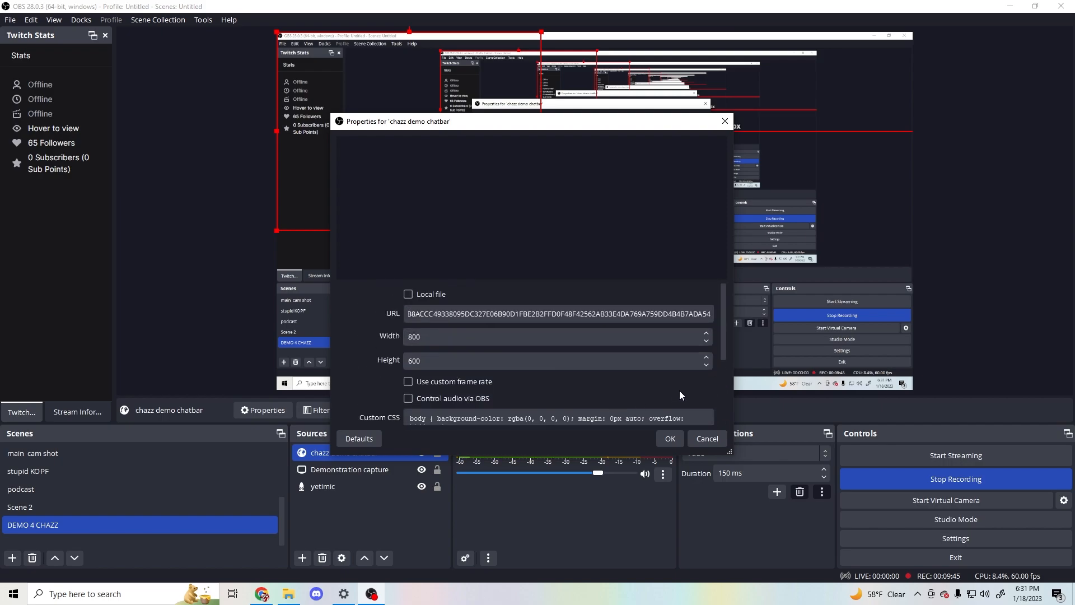
click(671, 438)
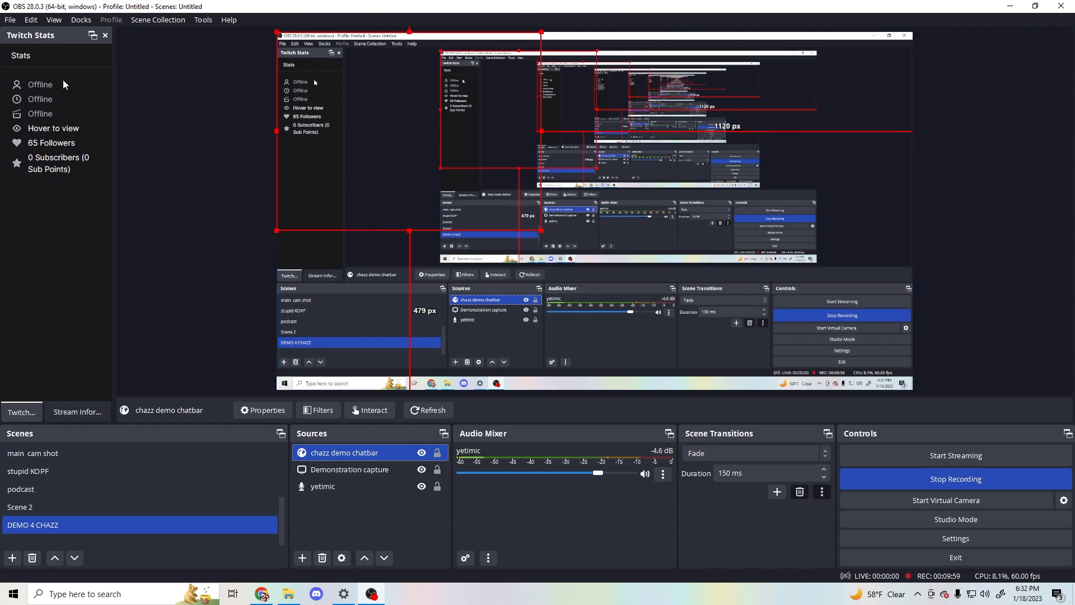
- Show the Twitch Chat dock
click(192, 23)
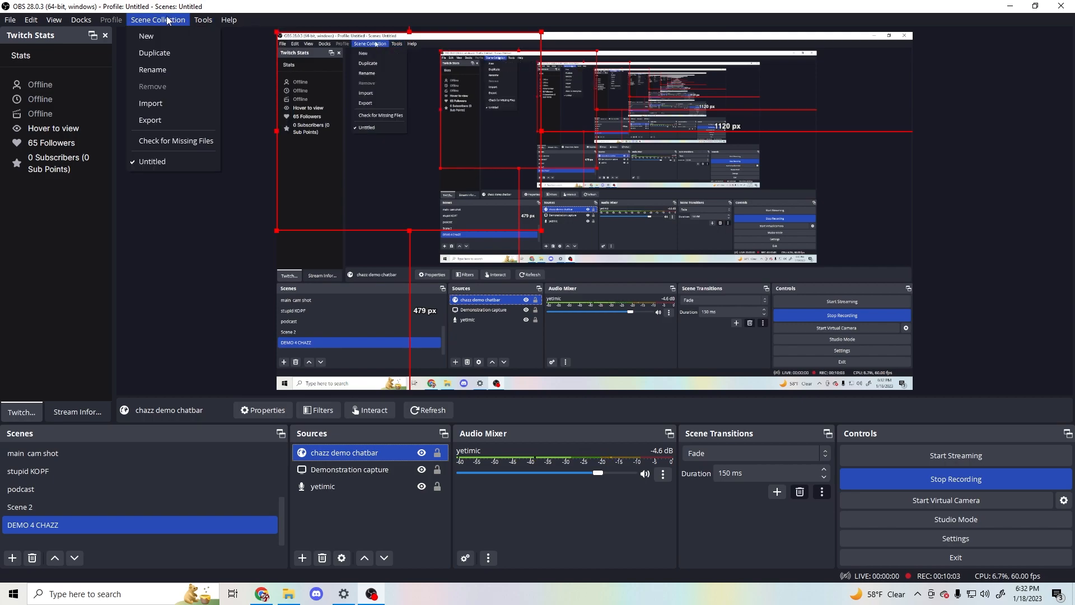
mouse_move(80, 23)
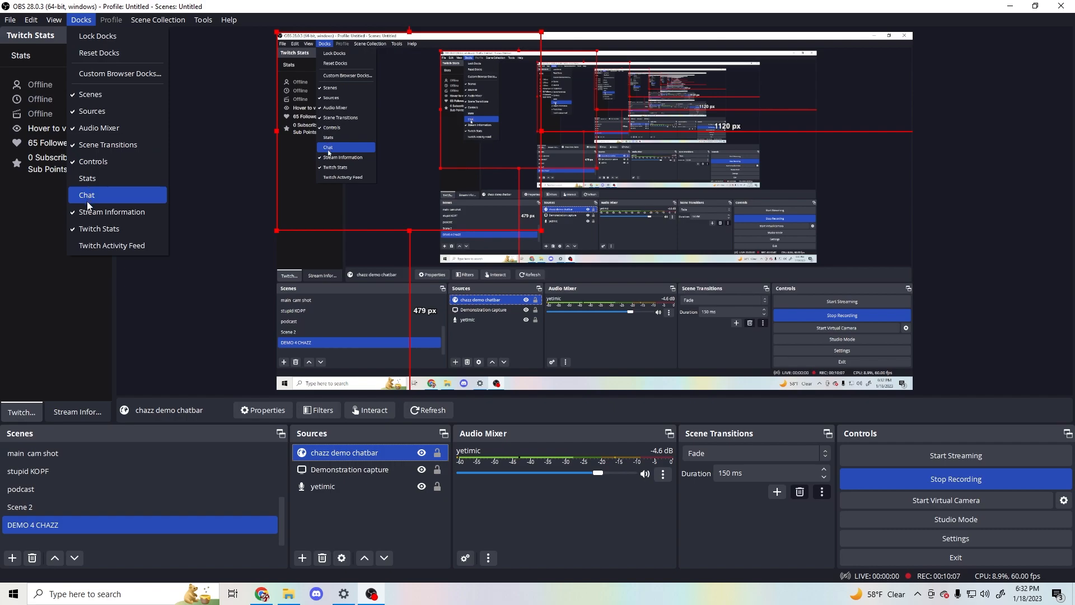
click(101, 194)
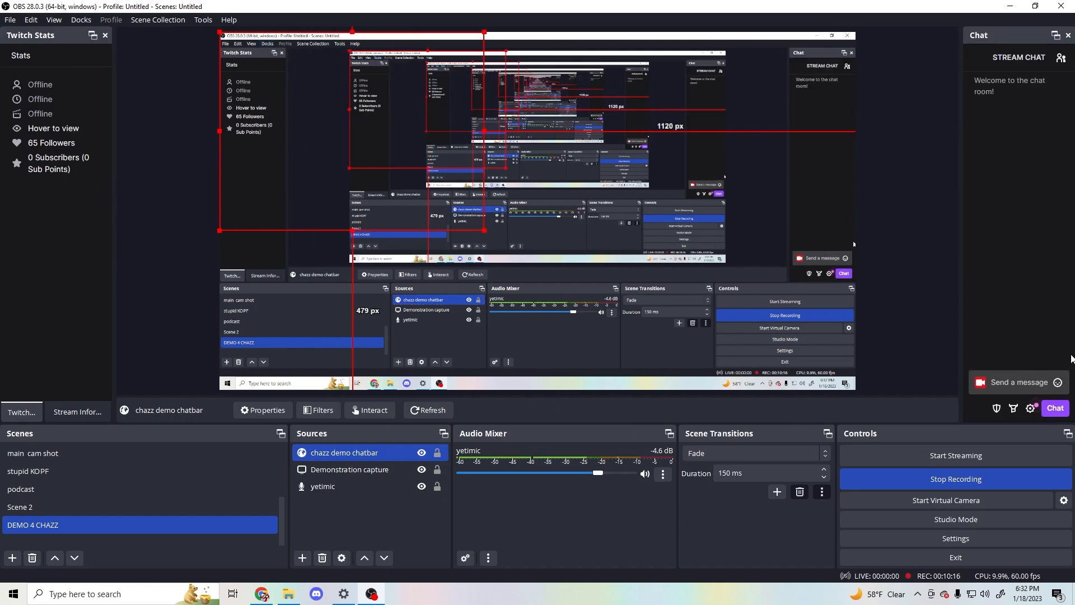
- Send the test message "Hello YT" in the stream chat
click(1020, 387)
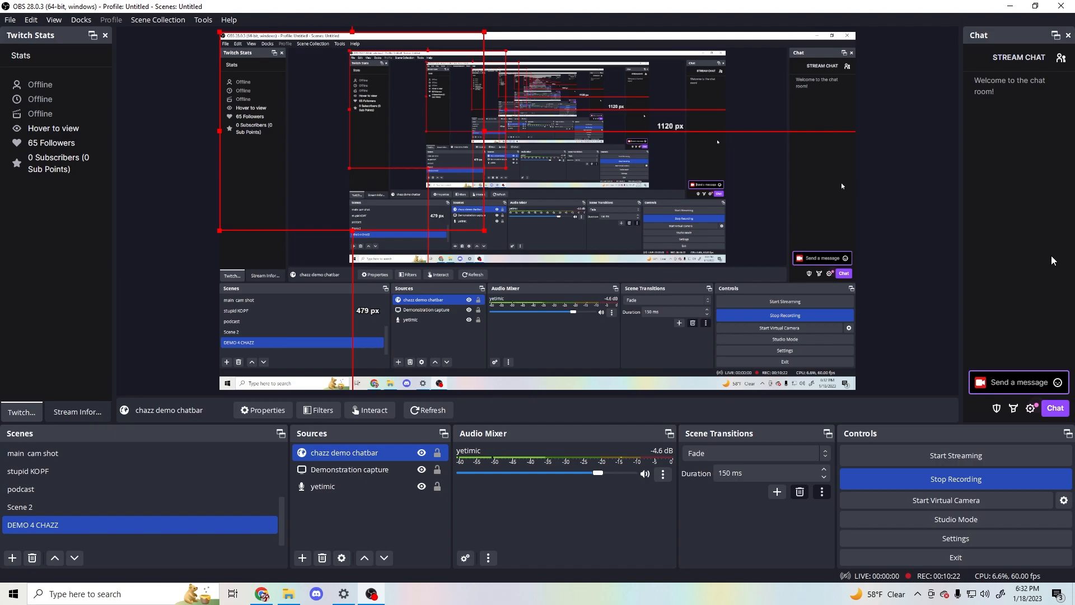
text(Hello YT)
key(Return)
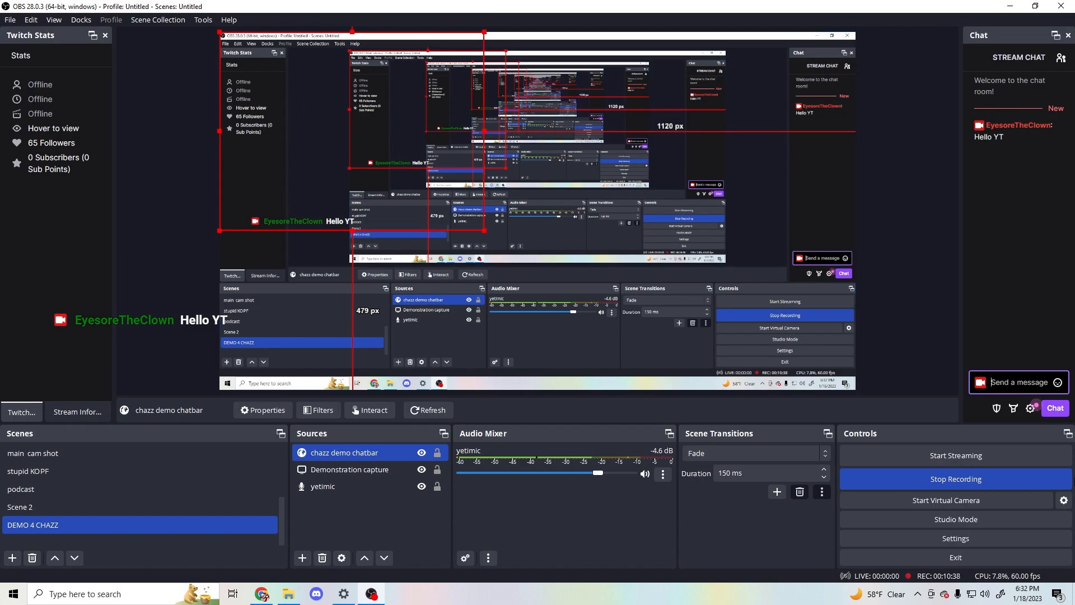
- Send the chat message "but i don't want to have it be in this awkward rectangle"
text(but i don't want)
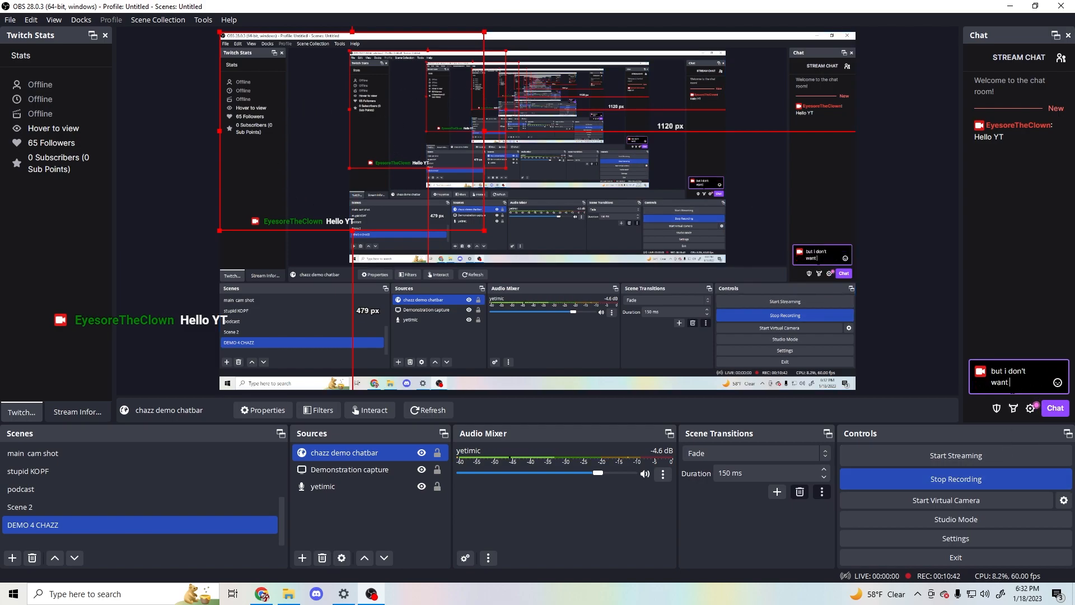
text( to have)
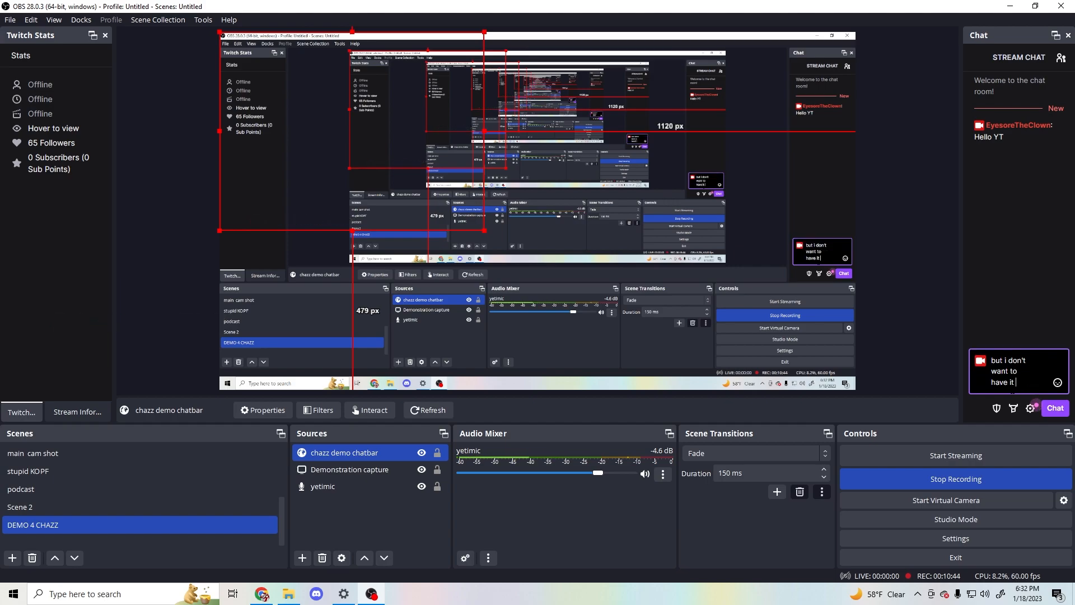
text( it be in)
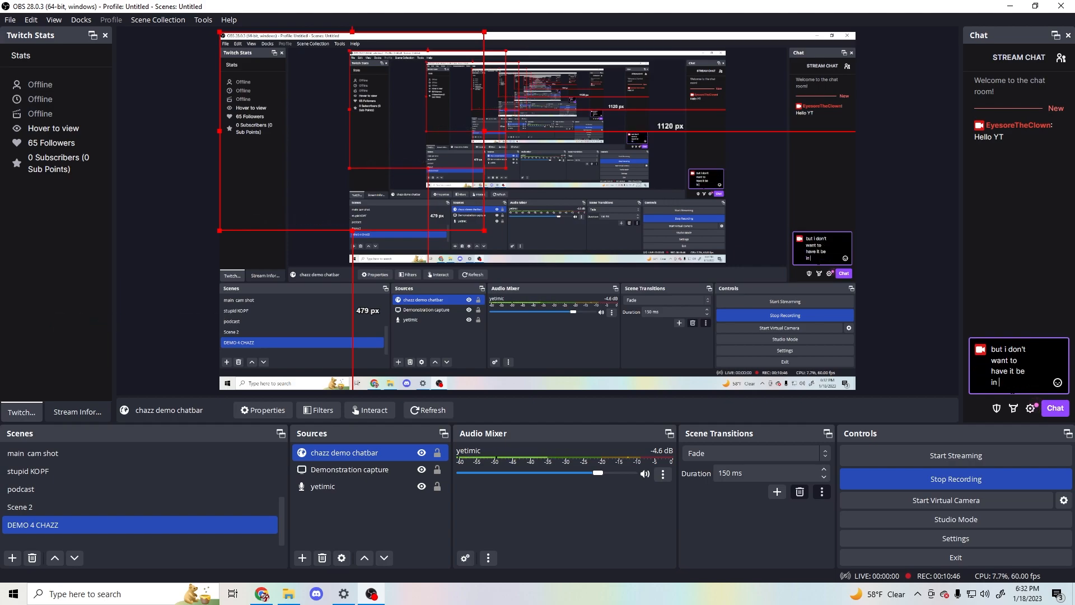
text( this awk)
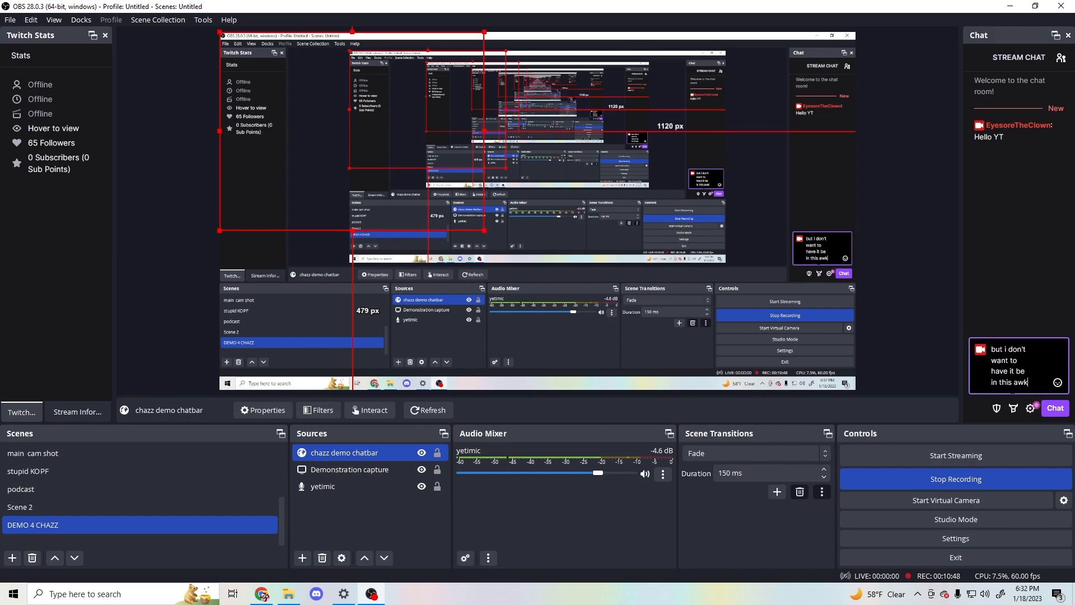
text(ww)
key(BackSpace)
text(ard)
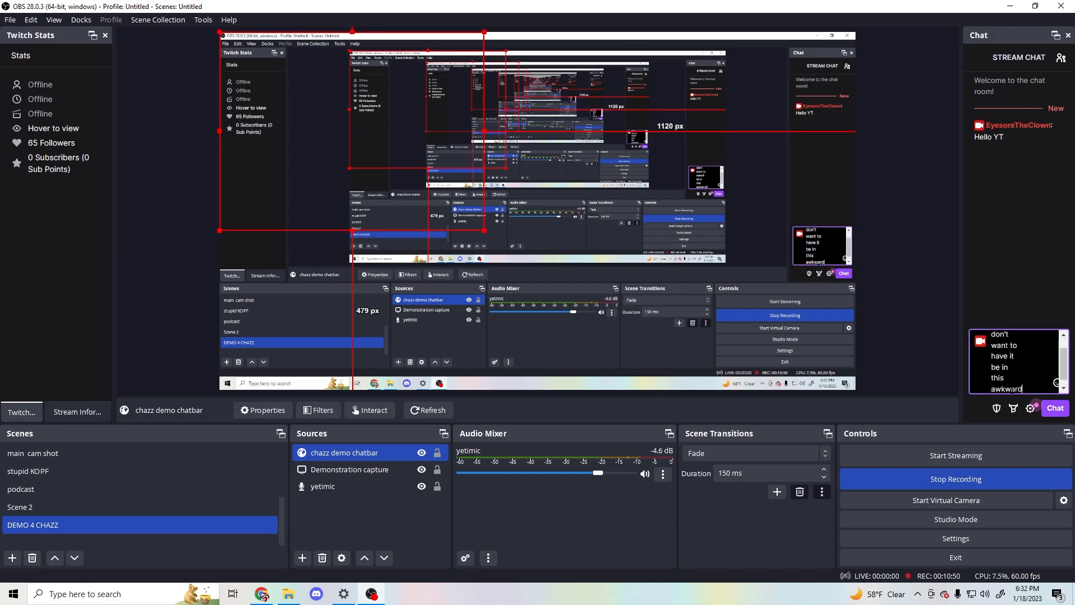
text( recf)
text(angle)
key(Return)
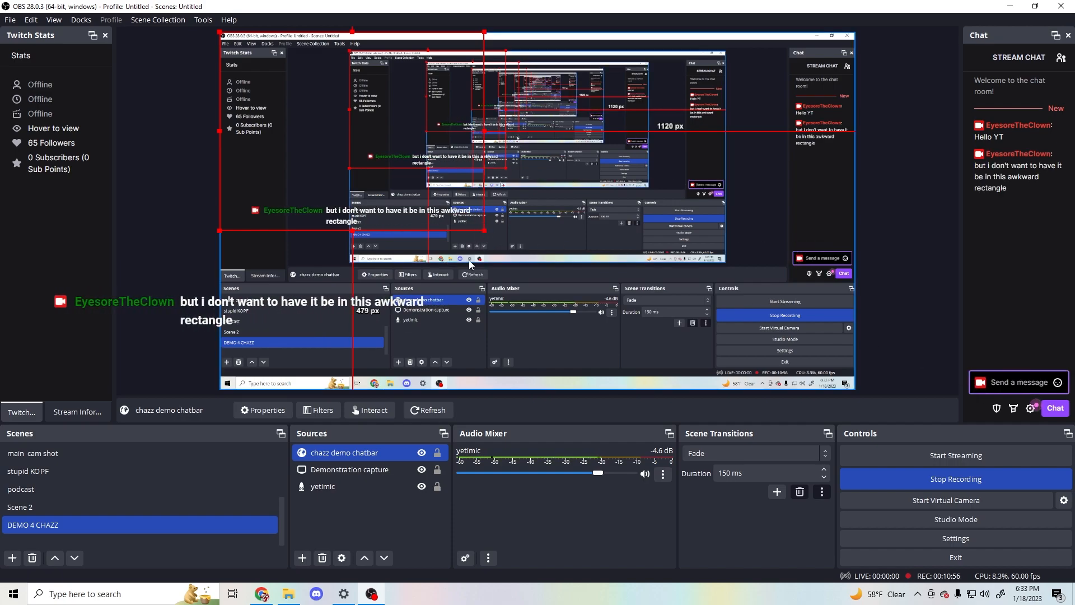
- Try scaling the chat source's bounding box down to about half its size in the preview
mouse_move(299, 182)
mouse_down()
mouse_move(389, 175)
mouse_move(301, 179)
mouse_up()
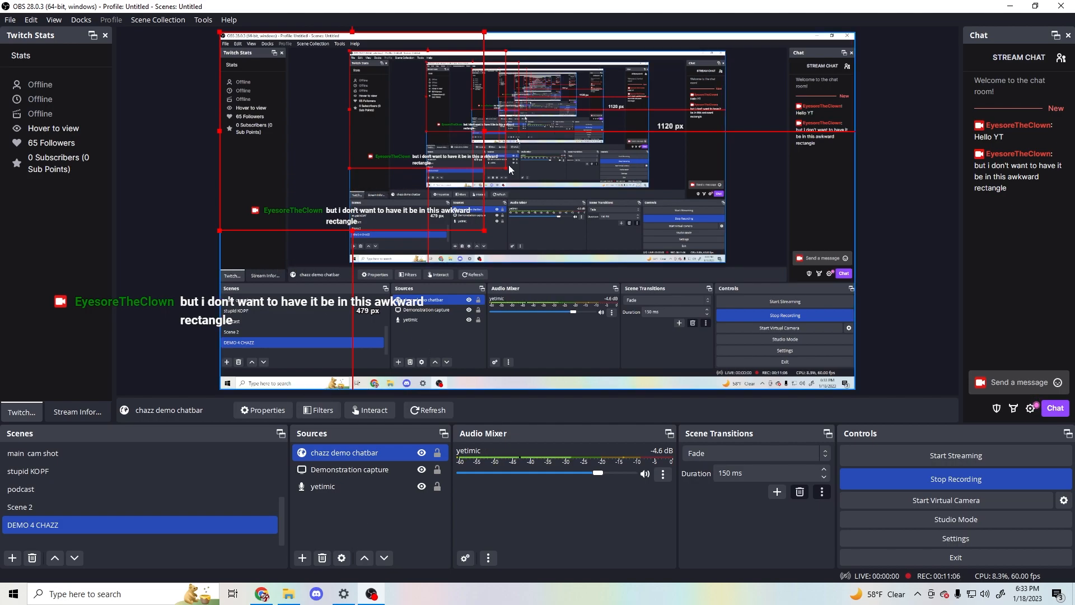
drag(485, 130, 348, 146)
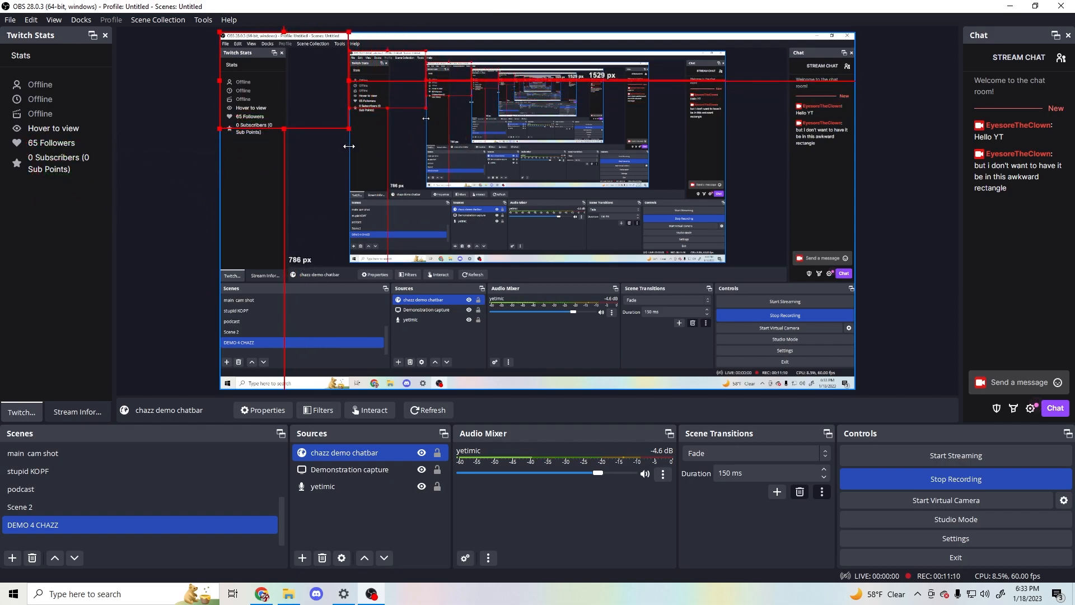
- Send the chat message "shrinks text with it" to test the text size in the scaled source
click(1009, 382)
text(shrinks text)
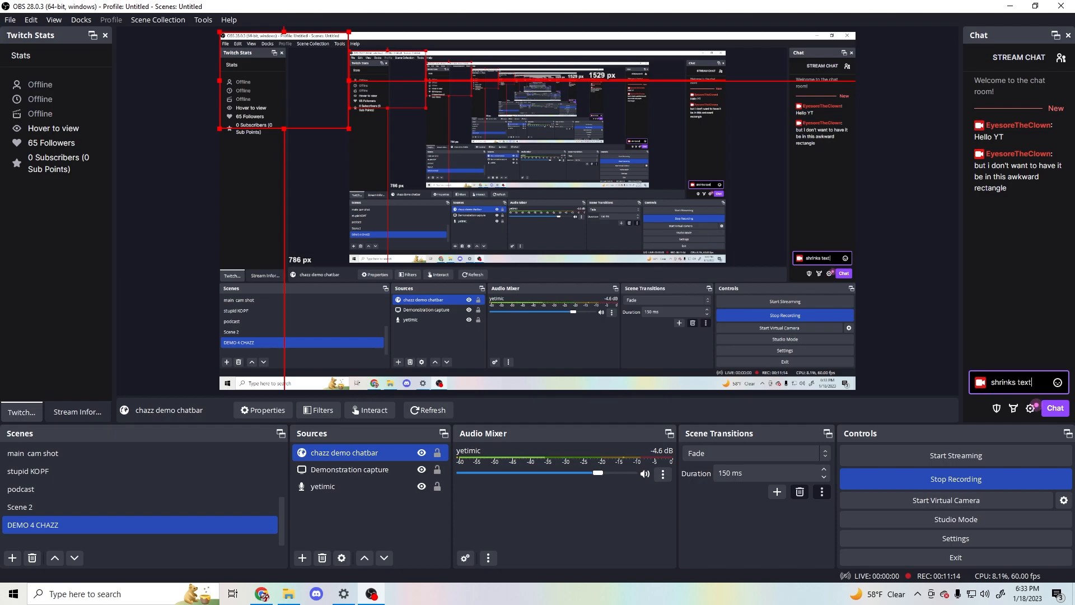
text( with it)
key(Return)
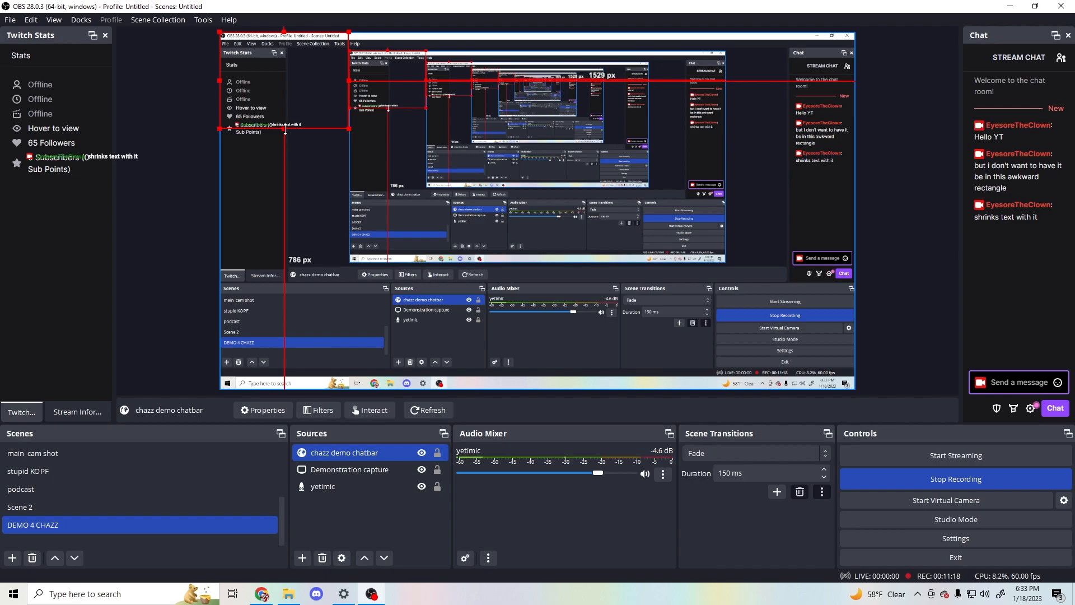
- Undo the scaling of the chat source in the preview
drag(284, 129, 286, 138)
key(ctrl+z)
key(ctrl+z)
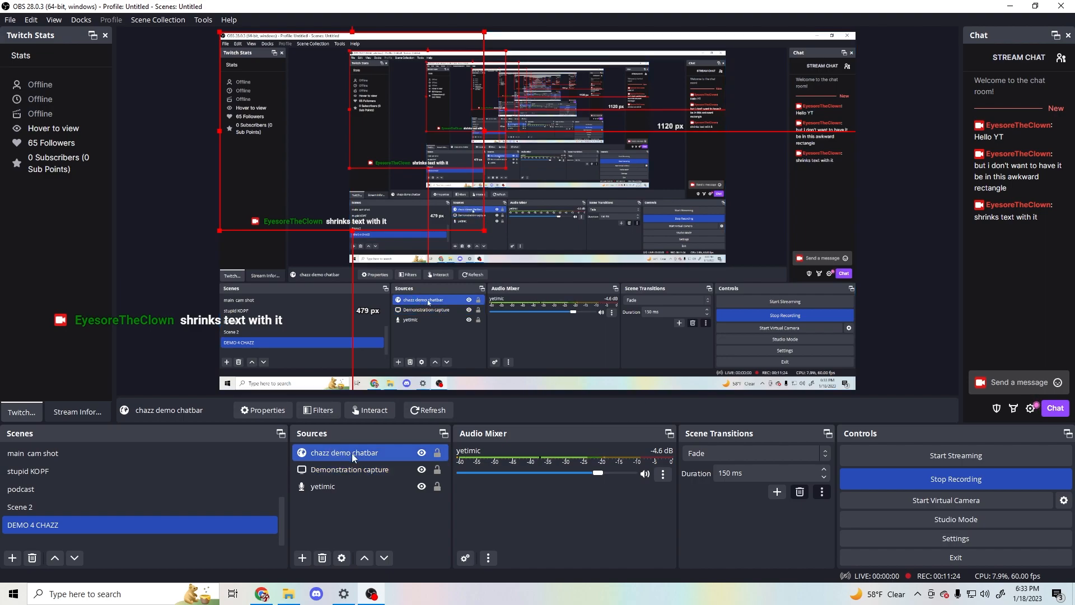
double_click(398, 451)
click(670, 439)
click(363, 481)
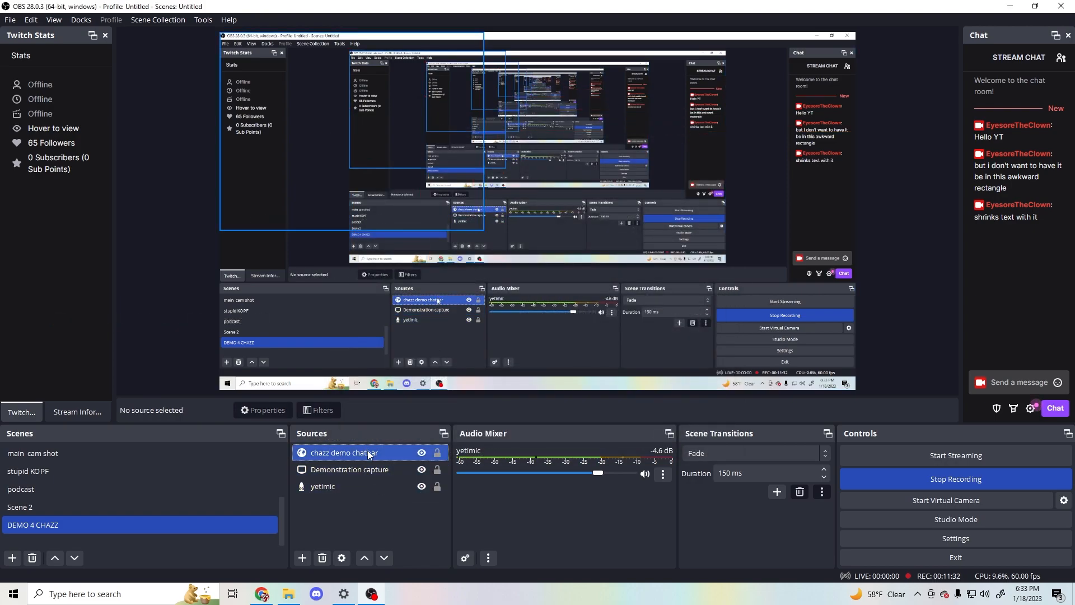
- Set the width of the chazz demo chatbar source to 400 in its properties
click(368, 452)
click(264, 412)
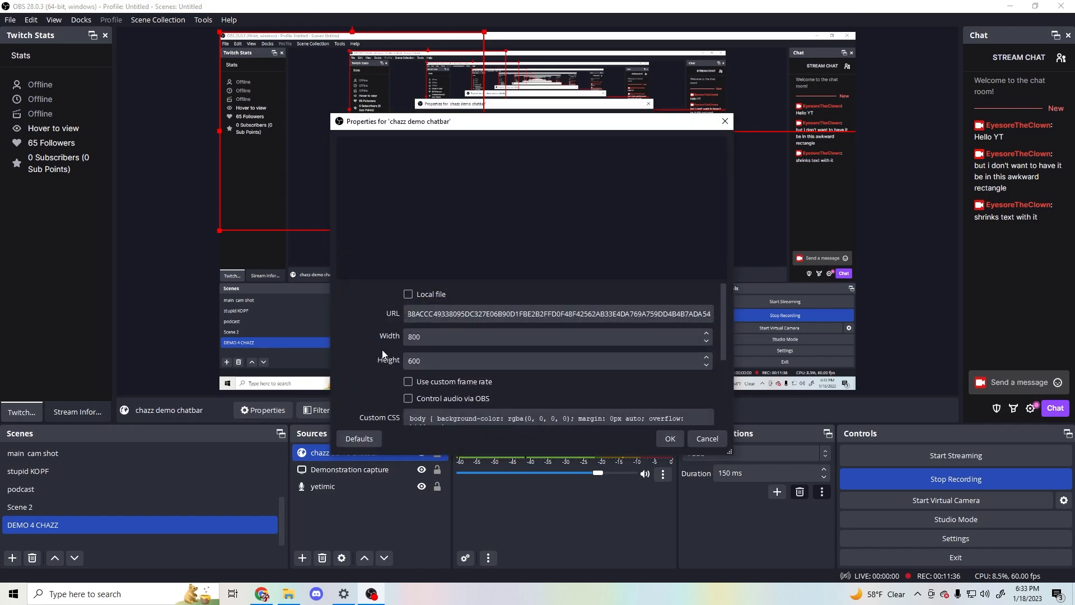
double_click(423, 337)
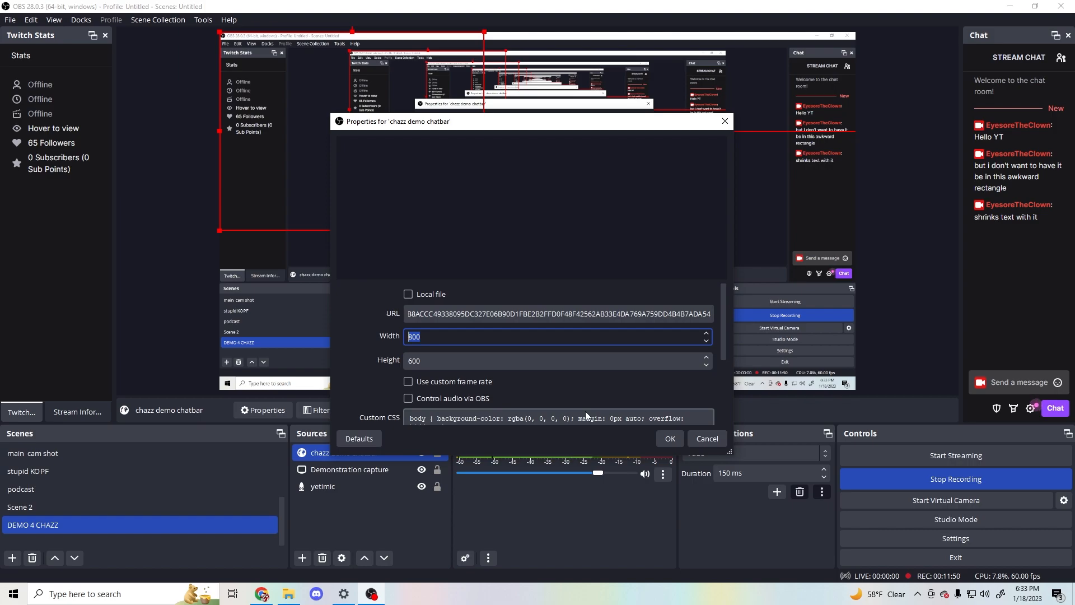
text(400)
key(Return)
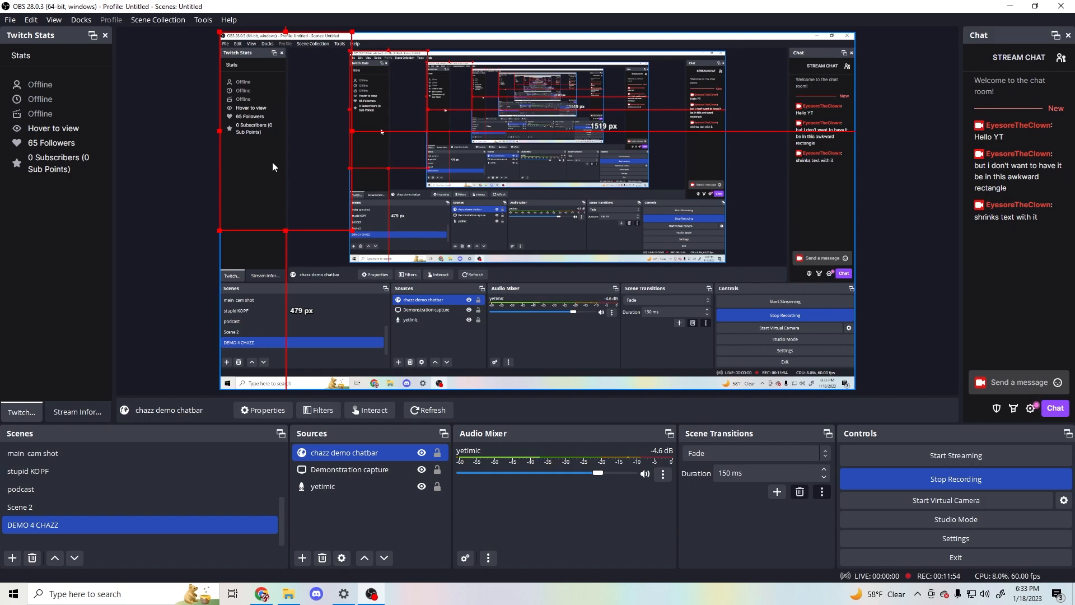
- Move the chat source to about 107 px below the canvas's upper edge and send the message "So now let me posting a very volumous chat message"
drag(272, 138, 271, 175)
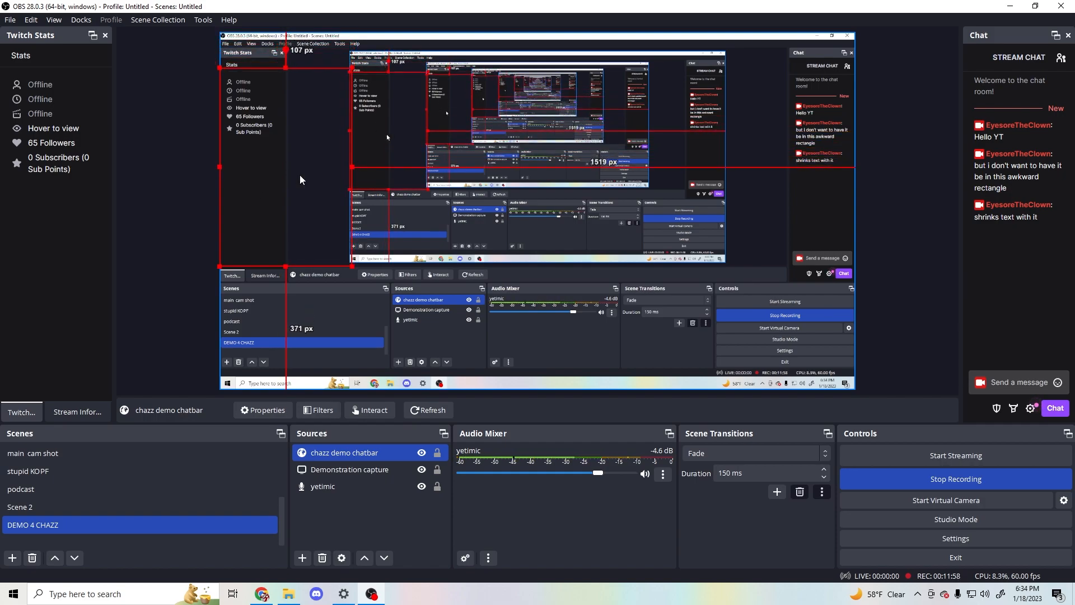
click(1021, 383)
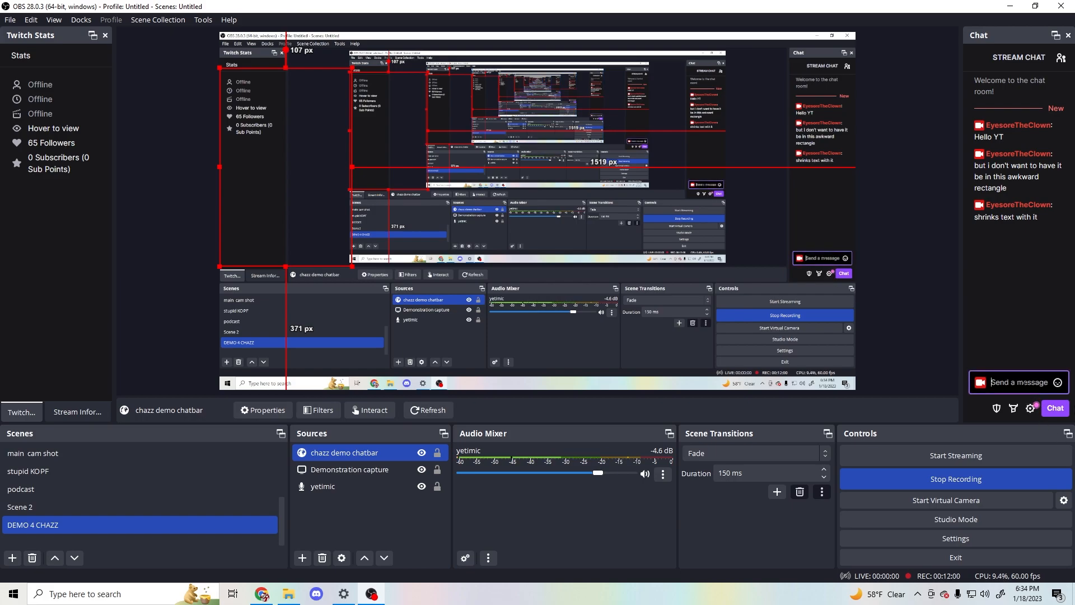
text(So now let me postinv)
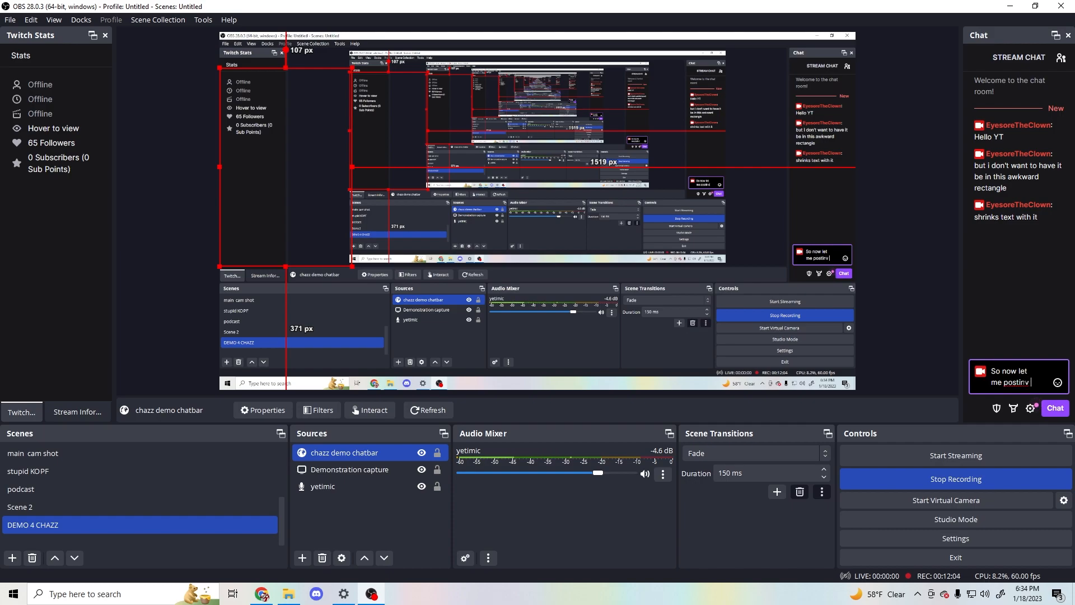
key(BackSpace)
text(g a very)
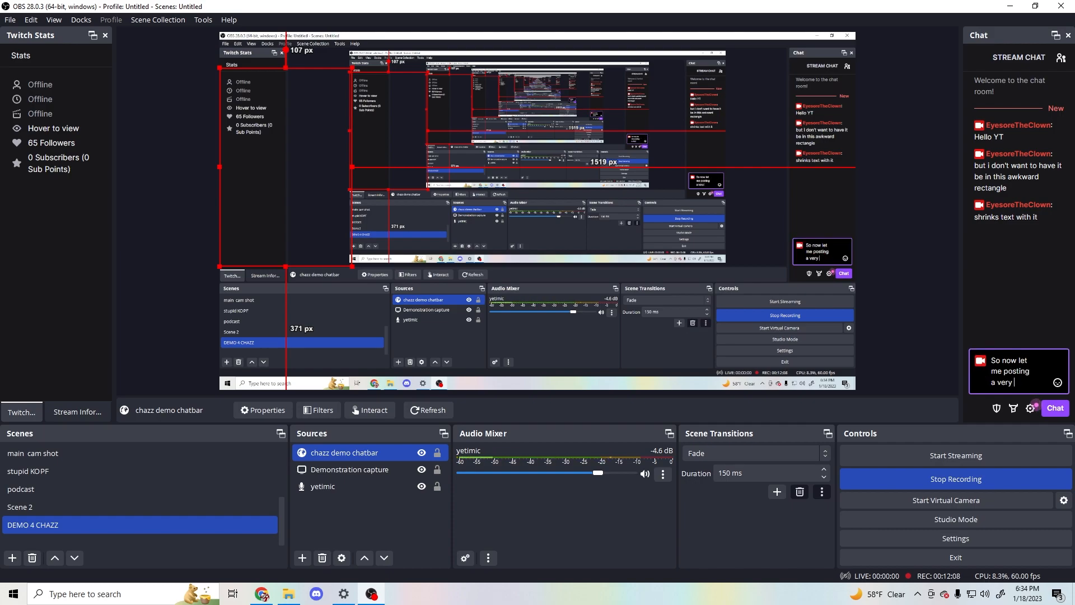
text( volumous)
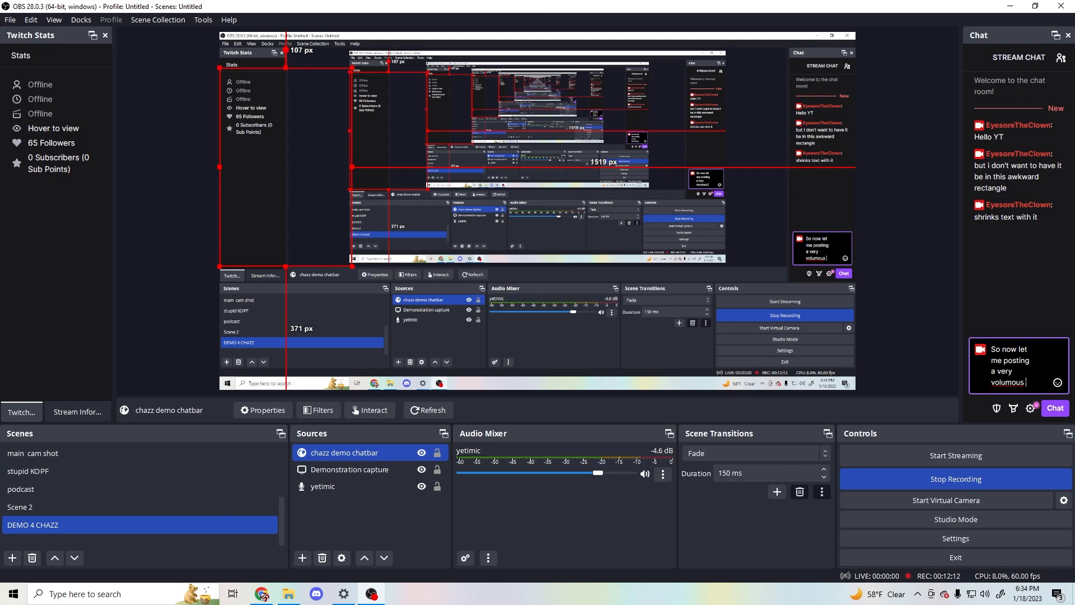
text( chat message)
key(Return)
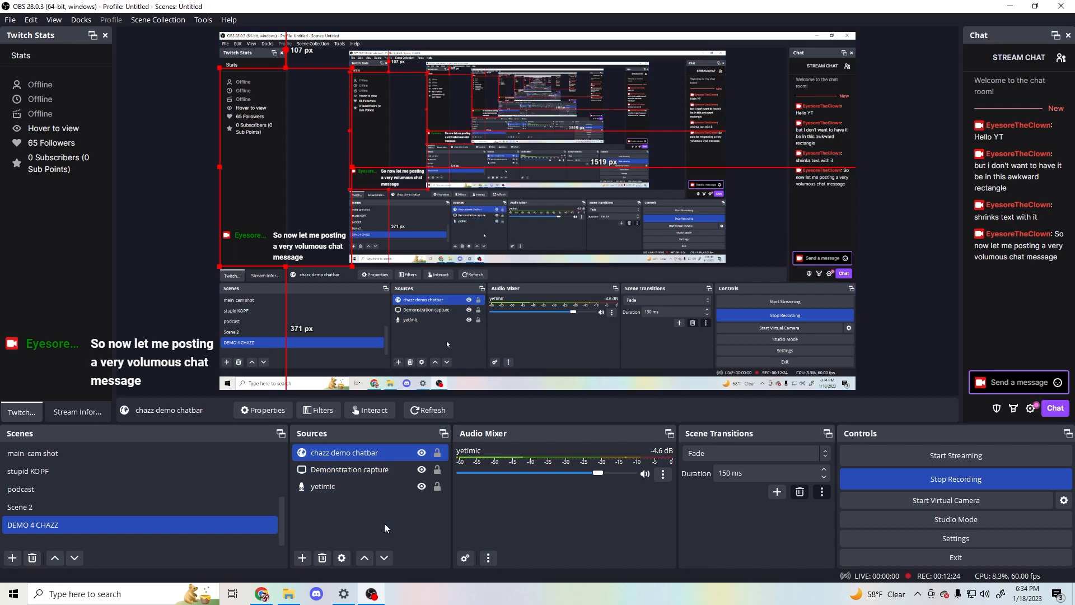
click(509, 546)
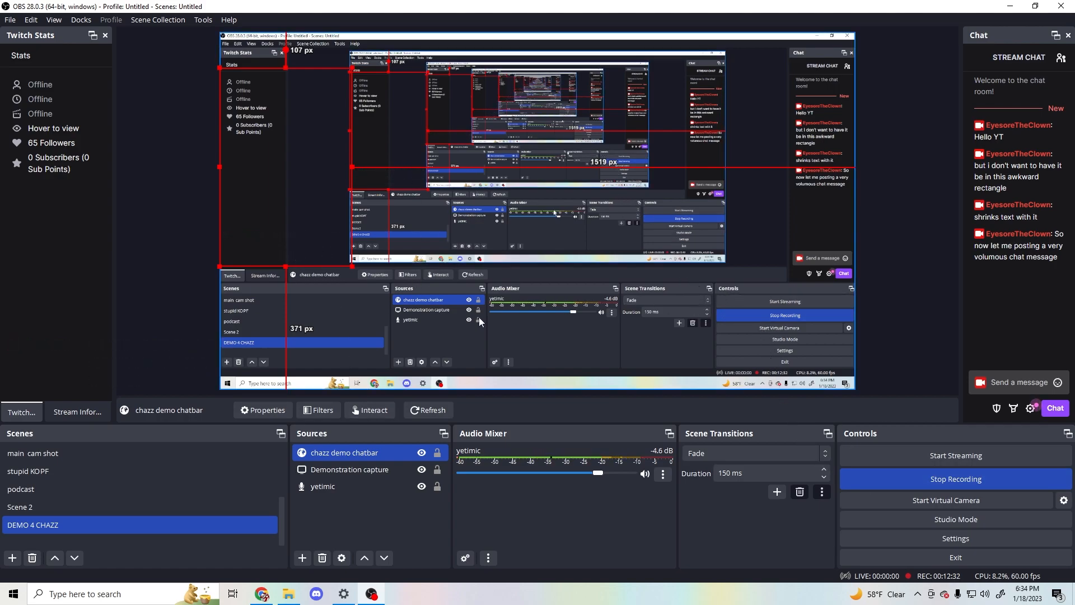
click(180, 339)
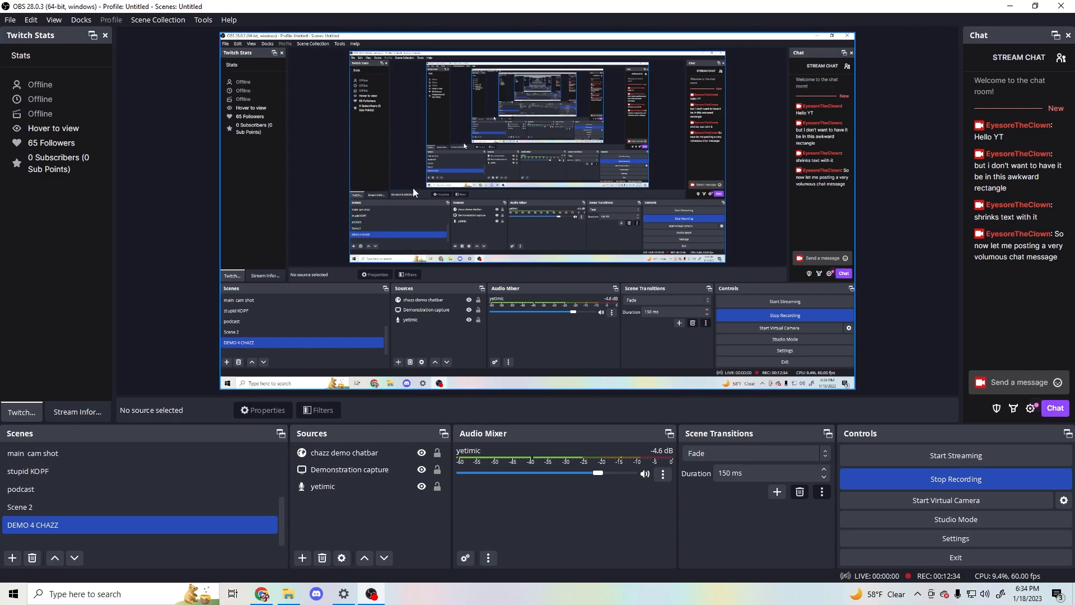